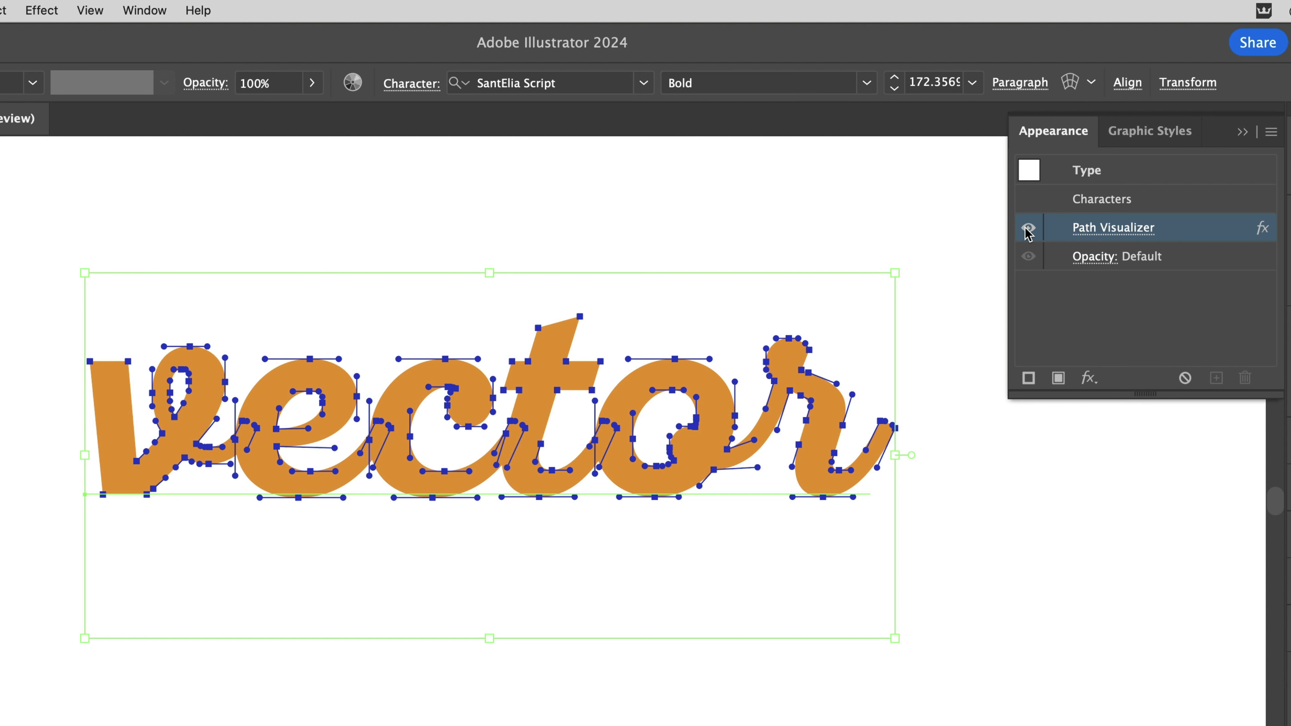
Toggle the visibility of the Path Visualizer effect on the "vector" text to compare the artwork with and without it.
click(1027, 230)
click(1028, 230)
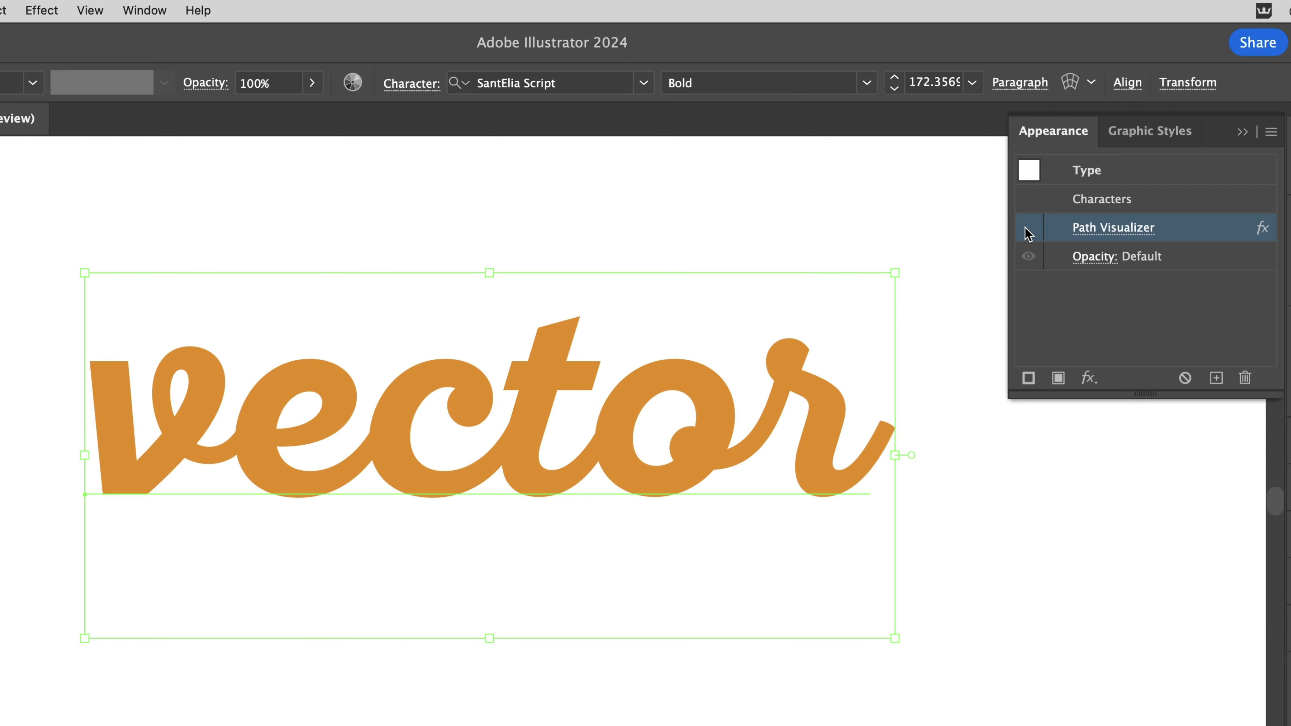
click(1027, 231)
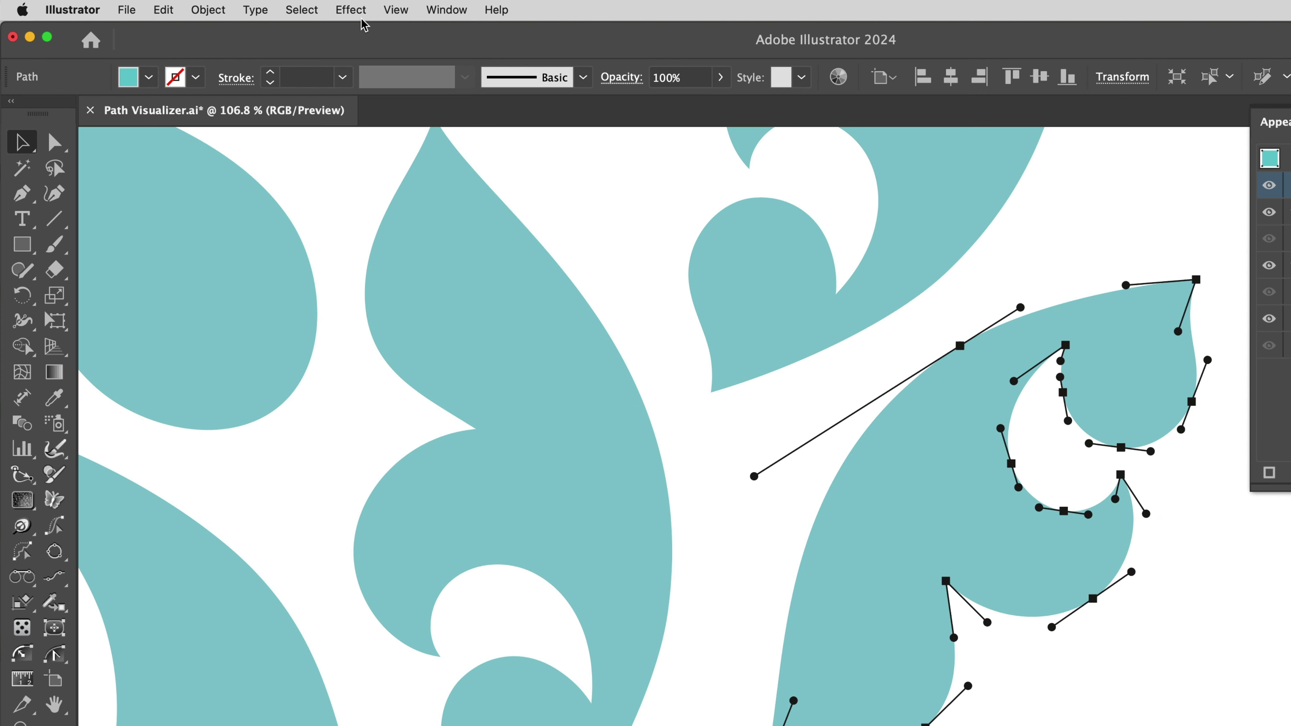
click(357, 10)
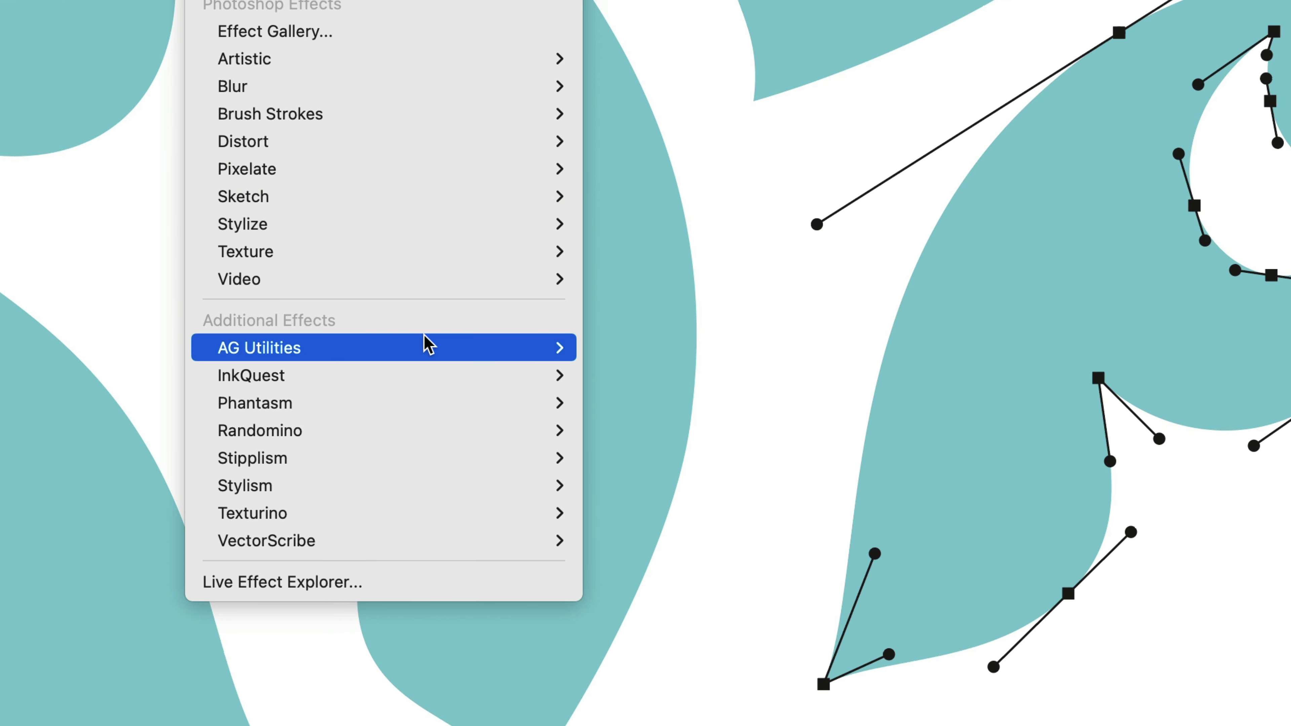
mouse_move(427, 348)
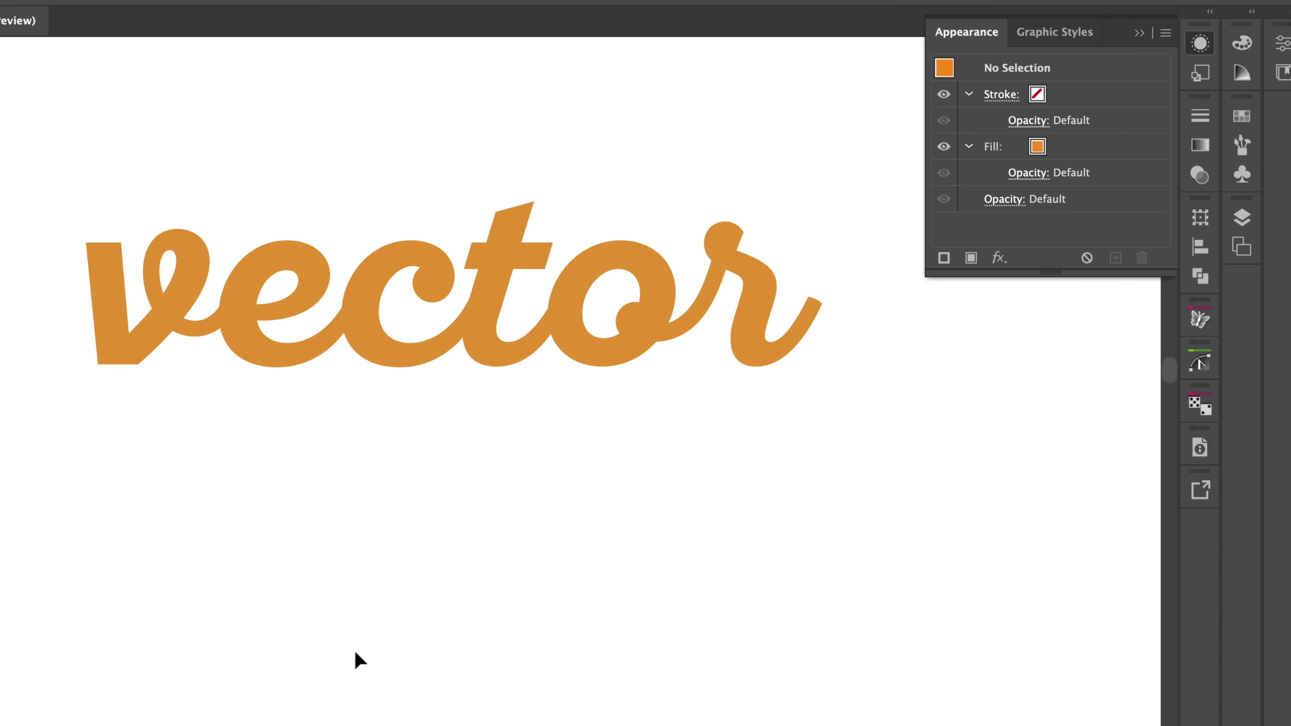
Select the live "vector" text and start adding the AG Utilities Path Visualizer effect to it.
click(631, 356)
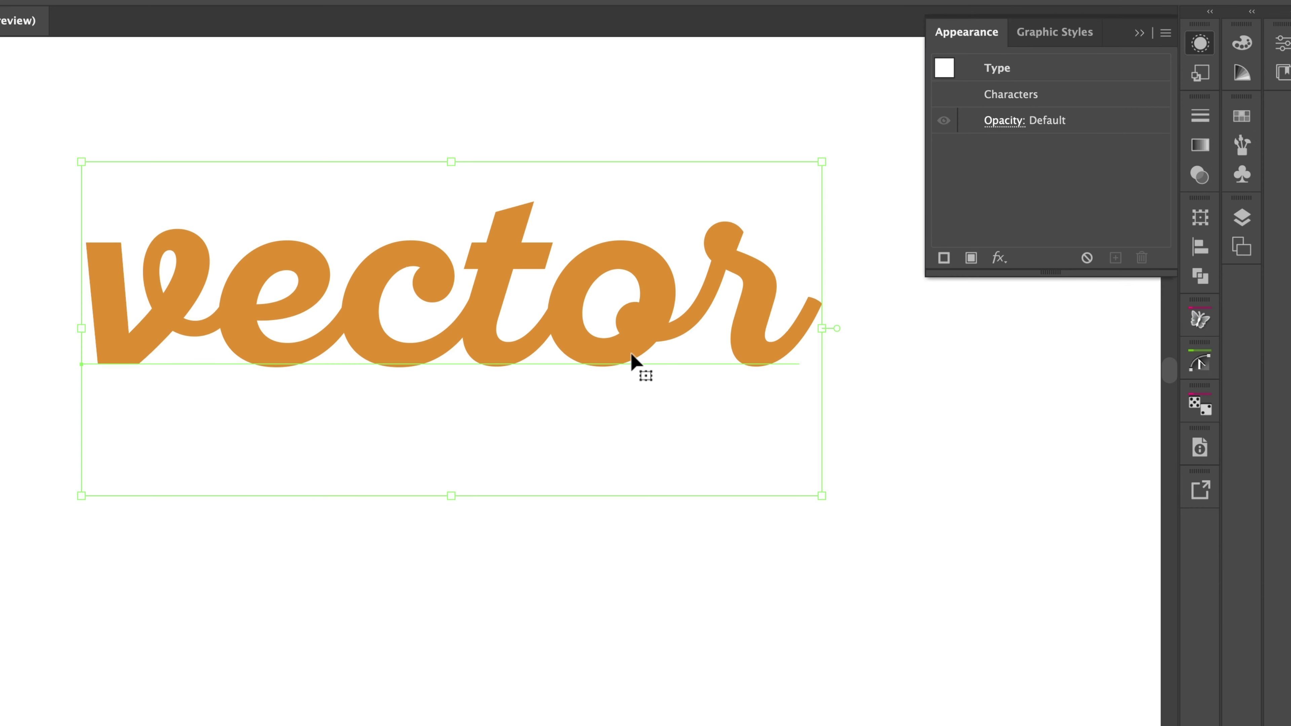
click(999, 258)
mouse_move(1079, 670)
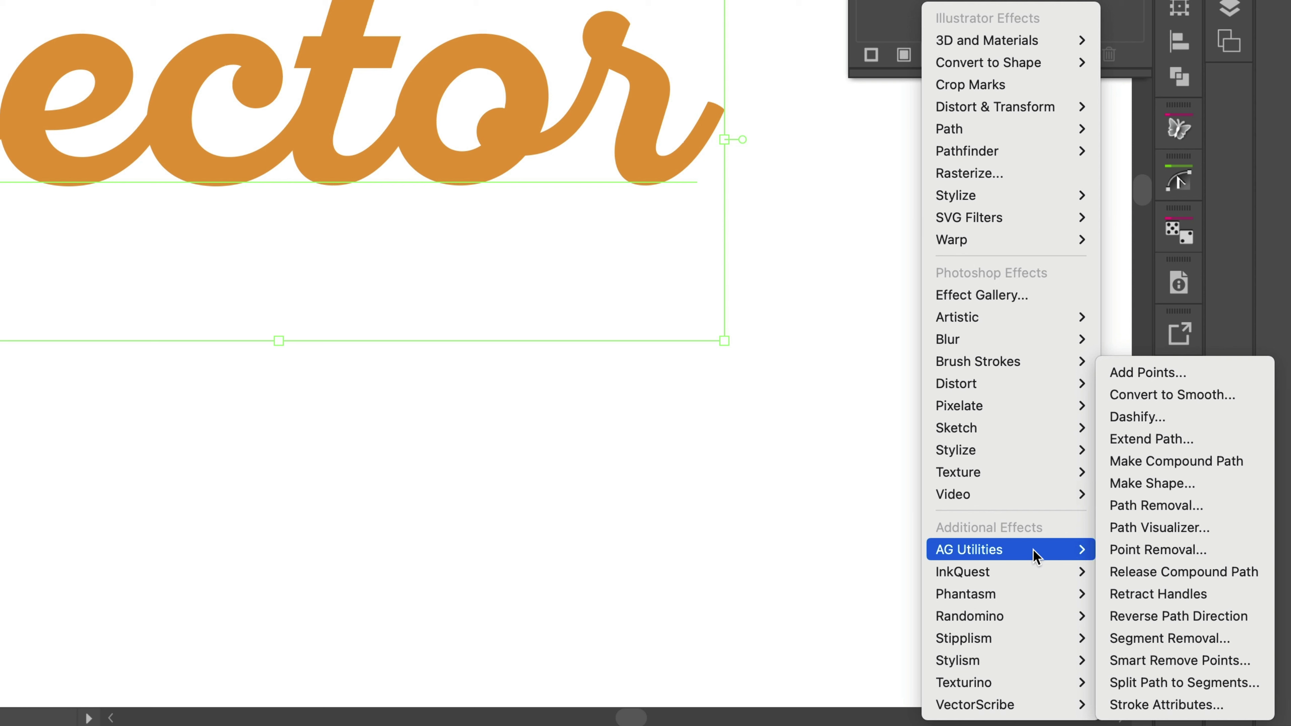
click(1241, 533)
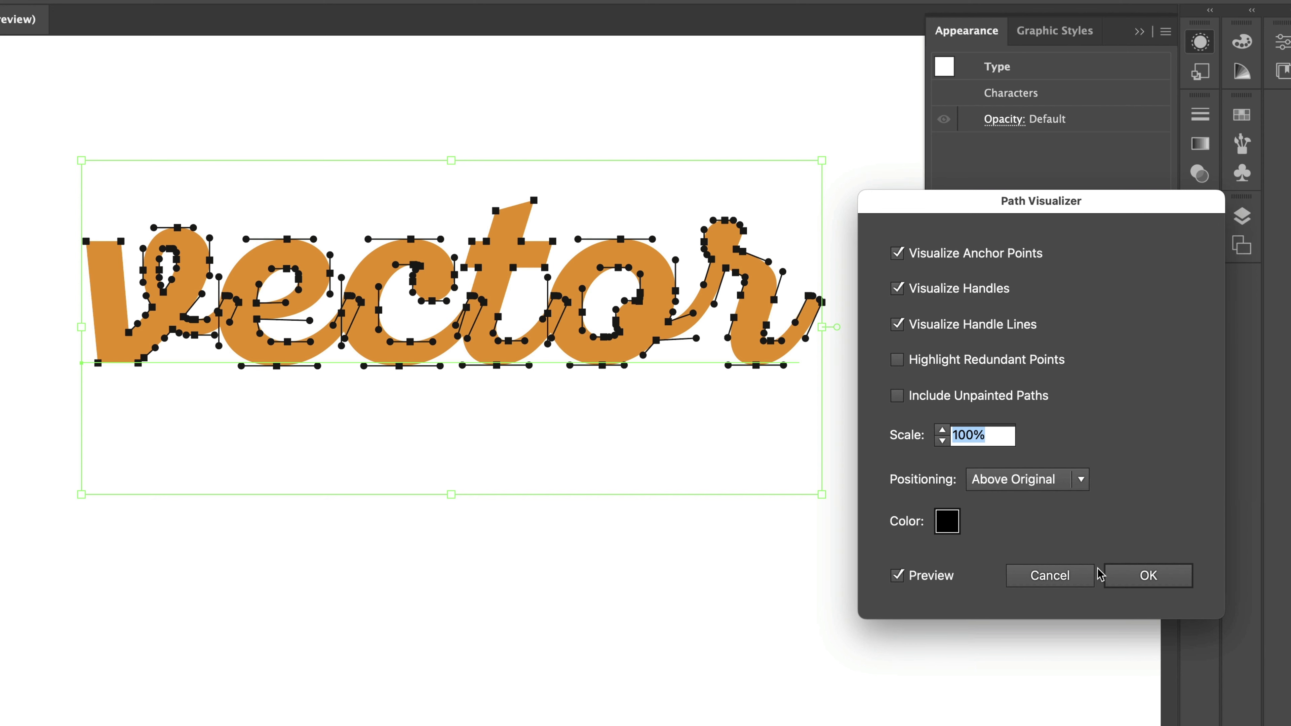
Disable the visualization of anchor points, handles and handle lines in the Path Visualizer settings.
click(897, 253)
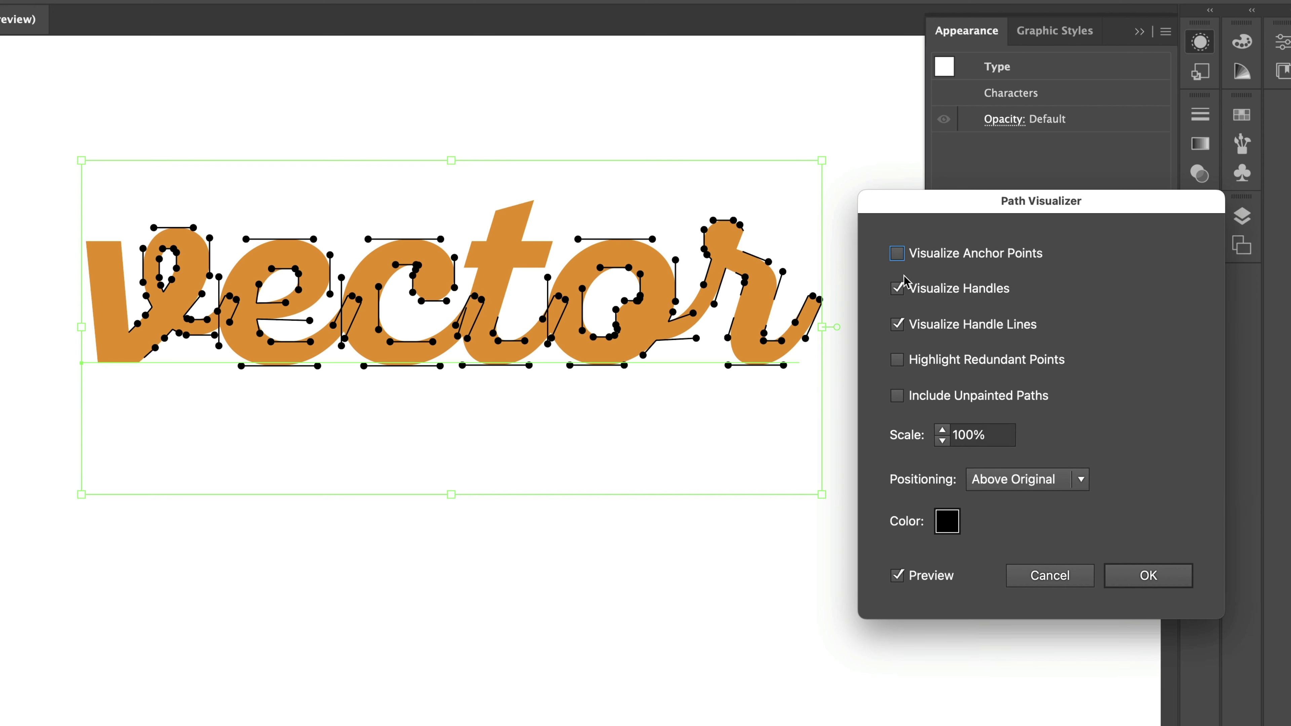
click(897, 288)
click(897, 325)
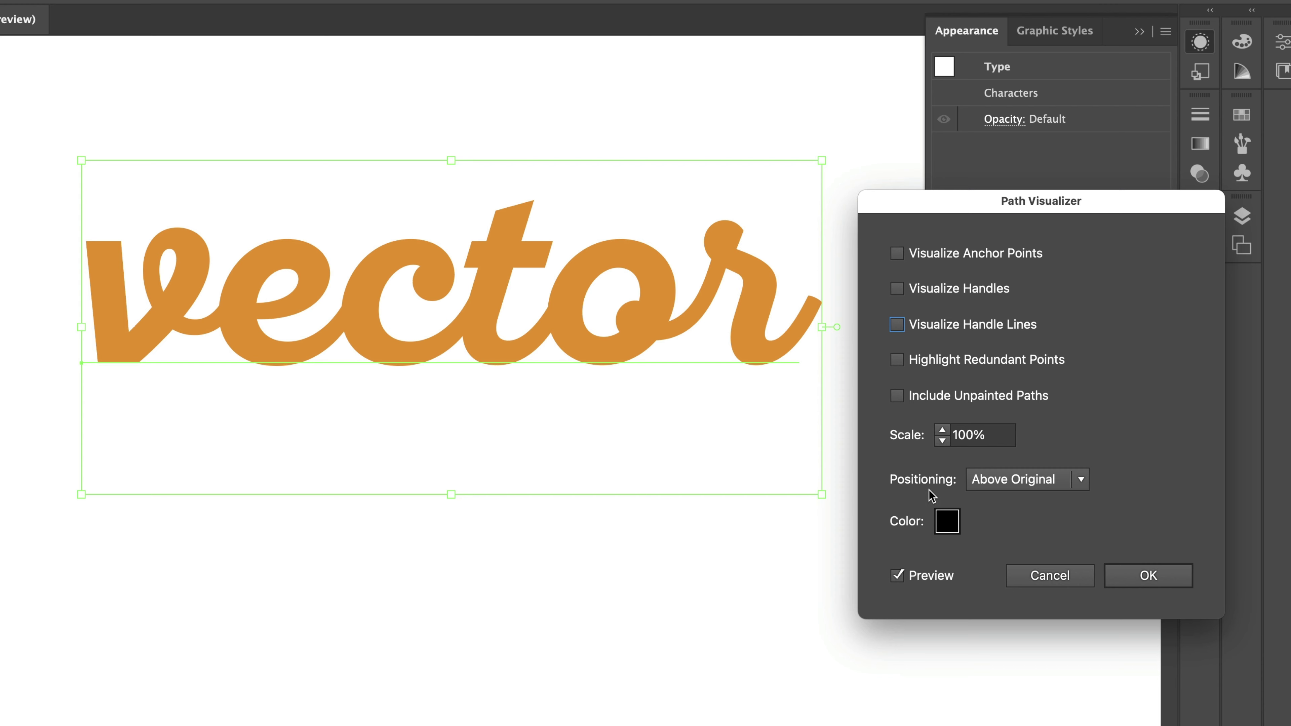
Set the Path Visualizer color to the blue 233CCC.
click(946, 523)
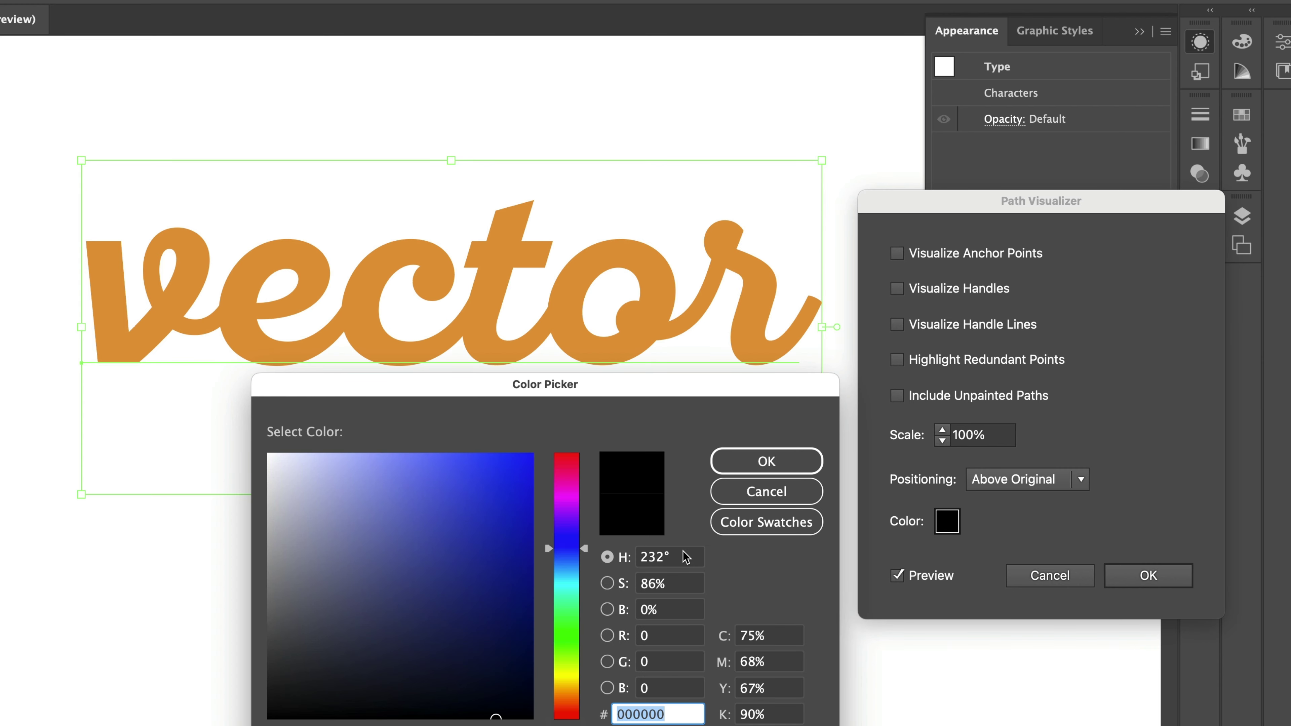
click(491, 505)
click(752, 466)
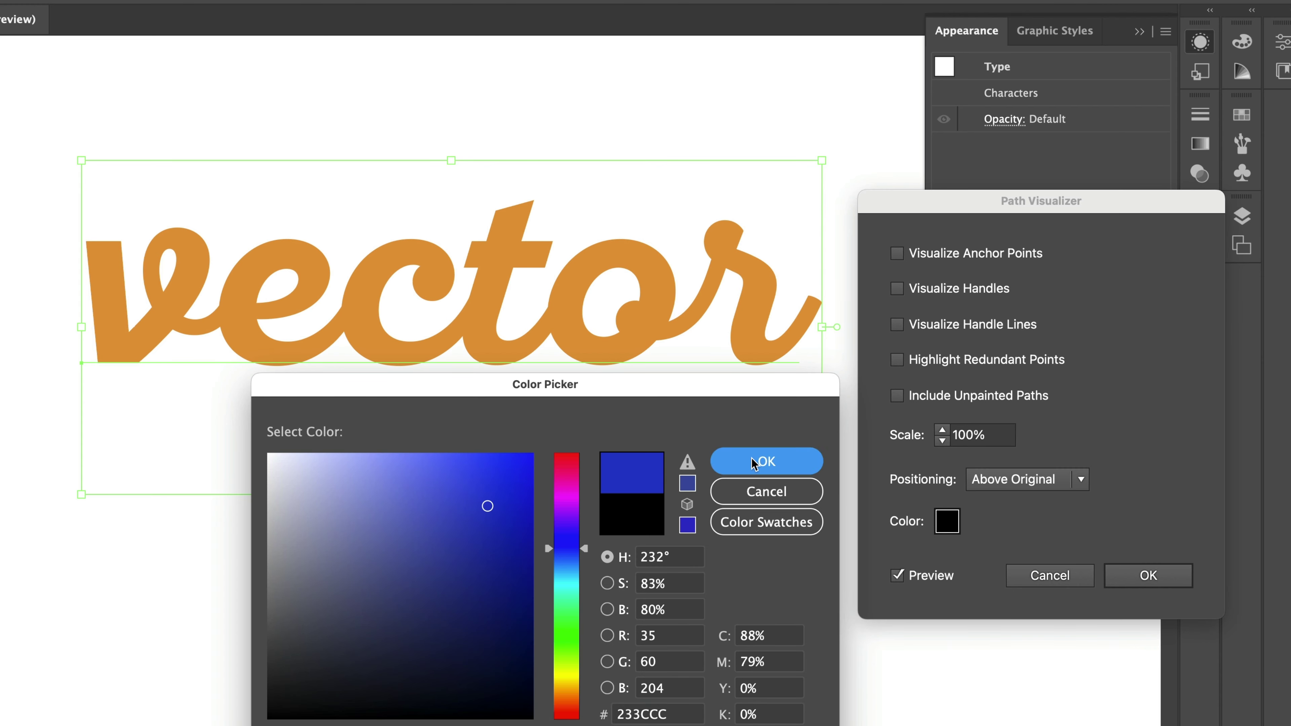
Enable the visualization of anchor points, handle lines and handles for the "vector" text.
click(897, 253)
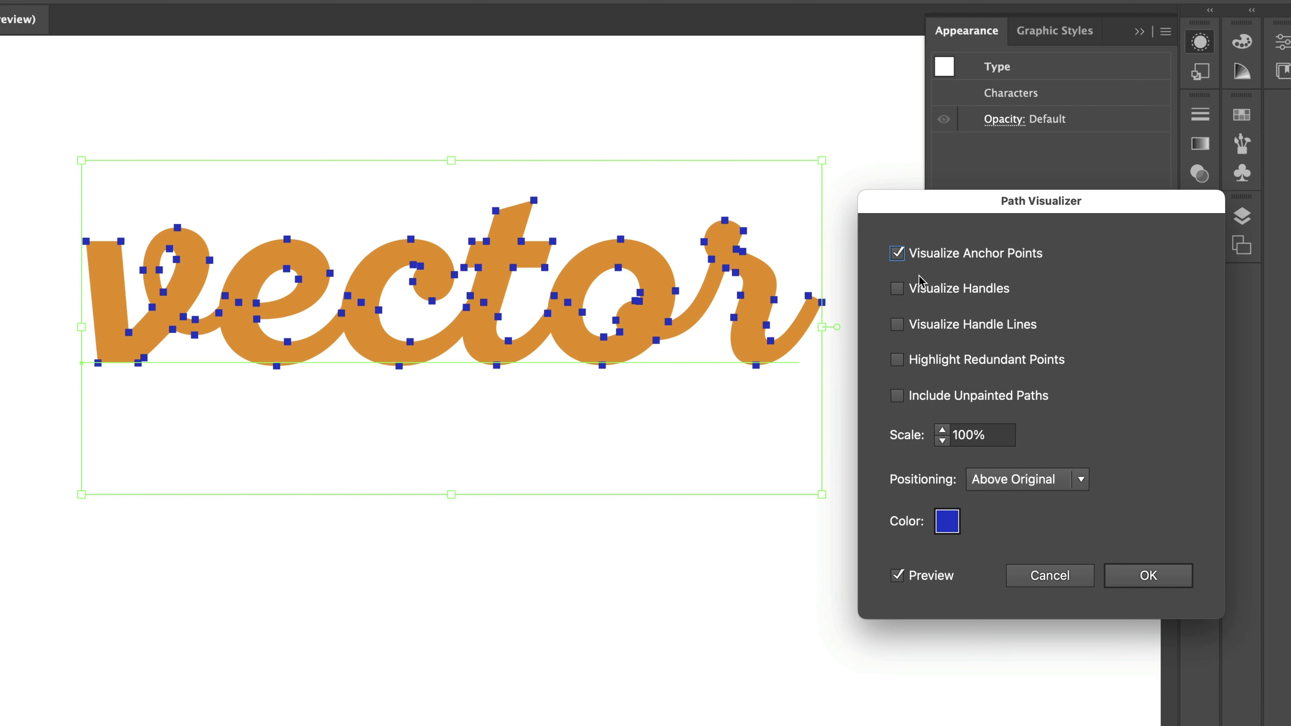
click(898, 325)
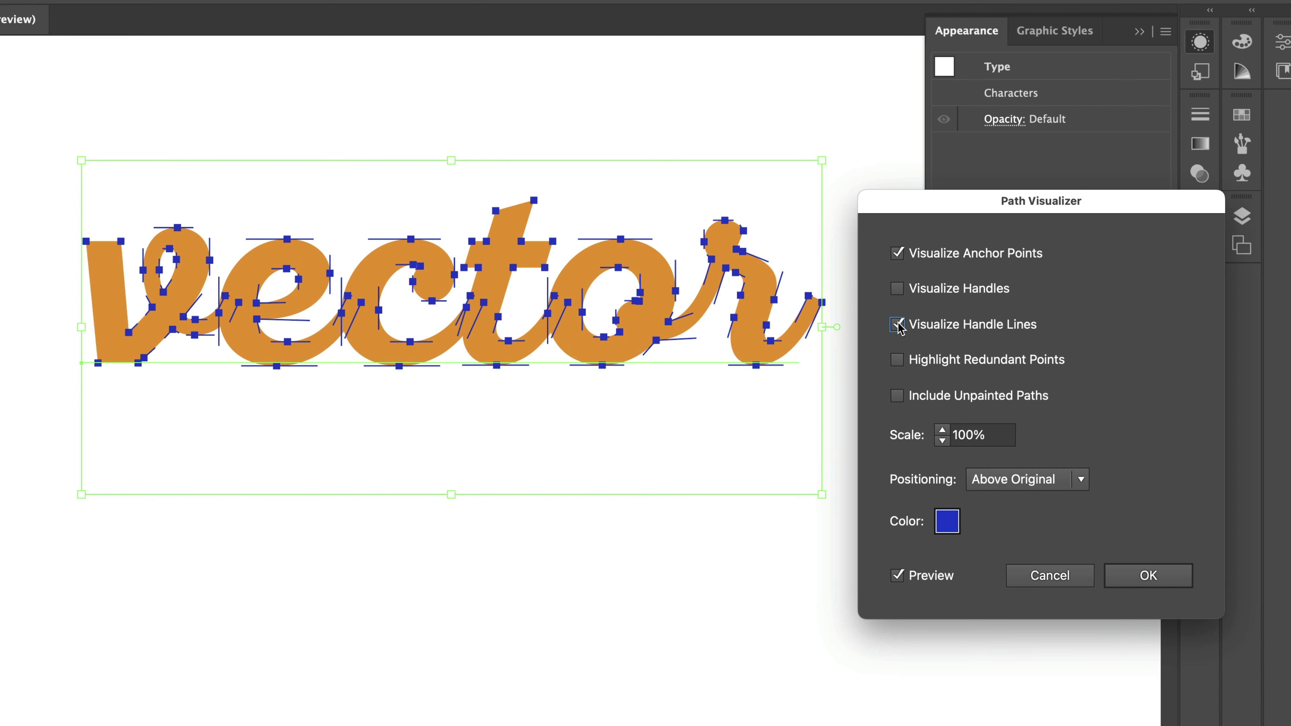
click(898, 290)
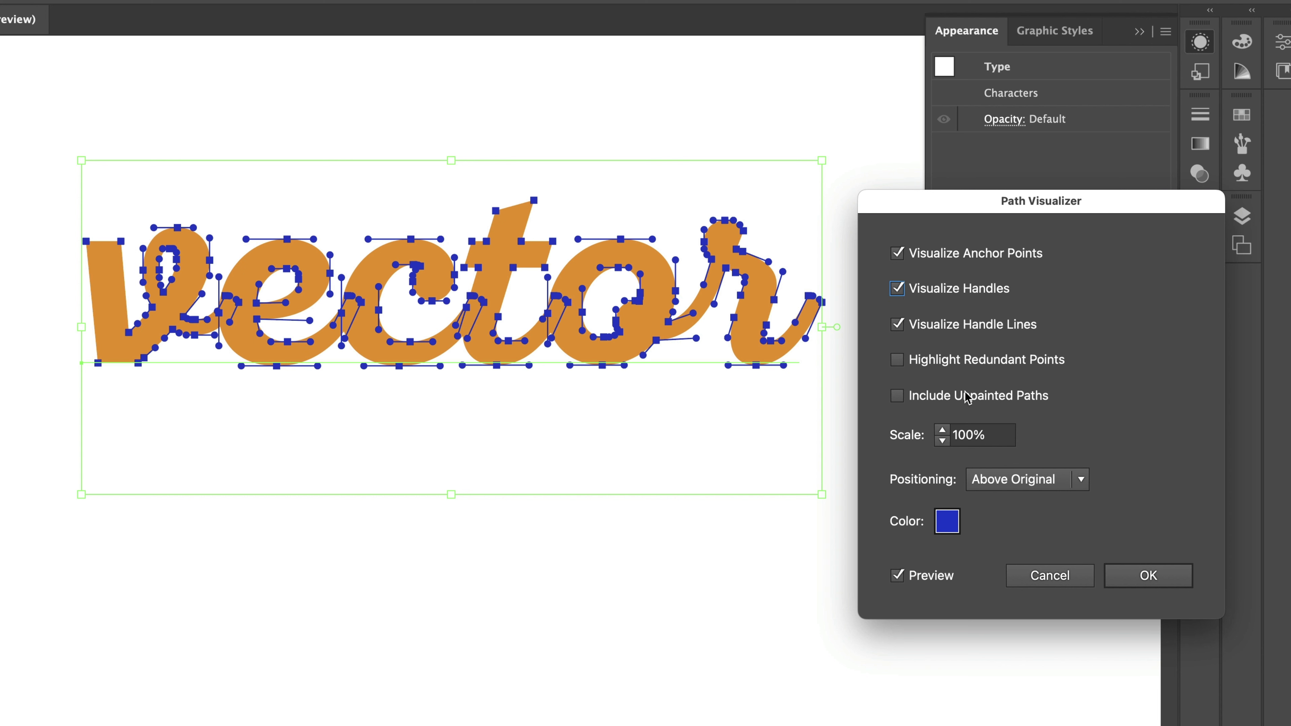
Set the scale of the visualized points and handles to 80%.
click(963, 435)
double_click(965, 436)
text(80)
Try the Replace Original and Below Original positioning options for the visualized points.
click(1081, 481)
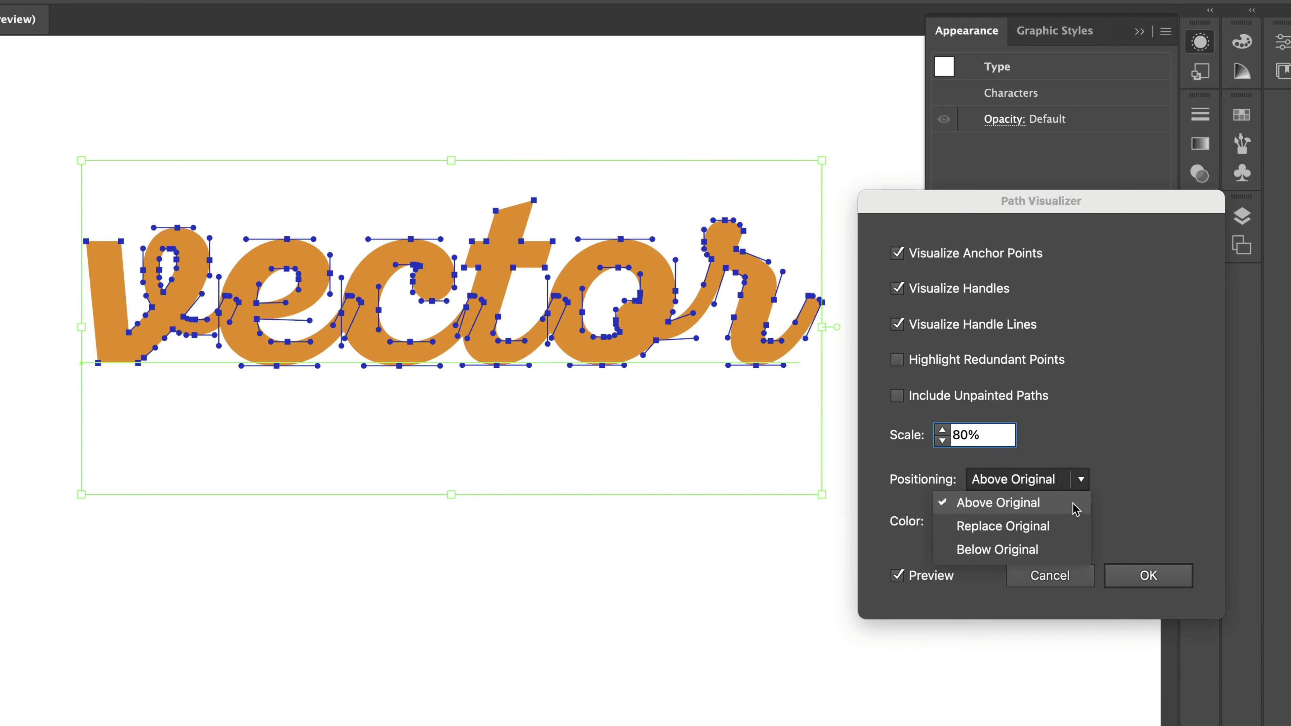
click(1070, 525)
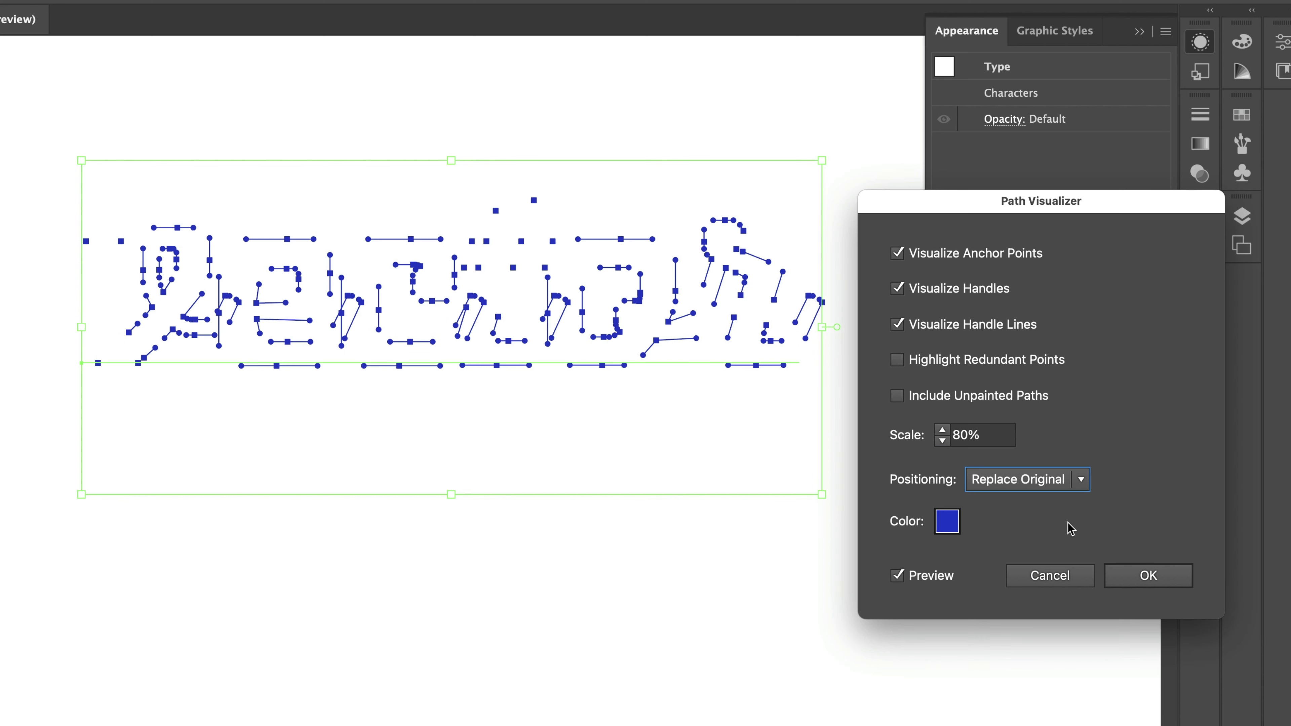
click(1081, 480)
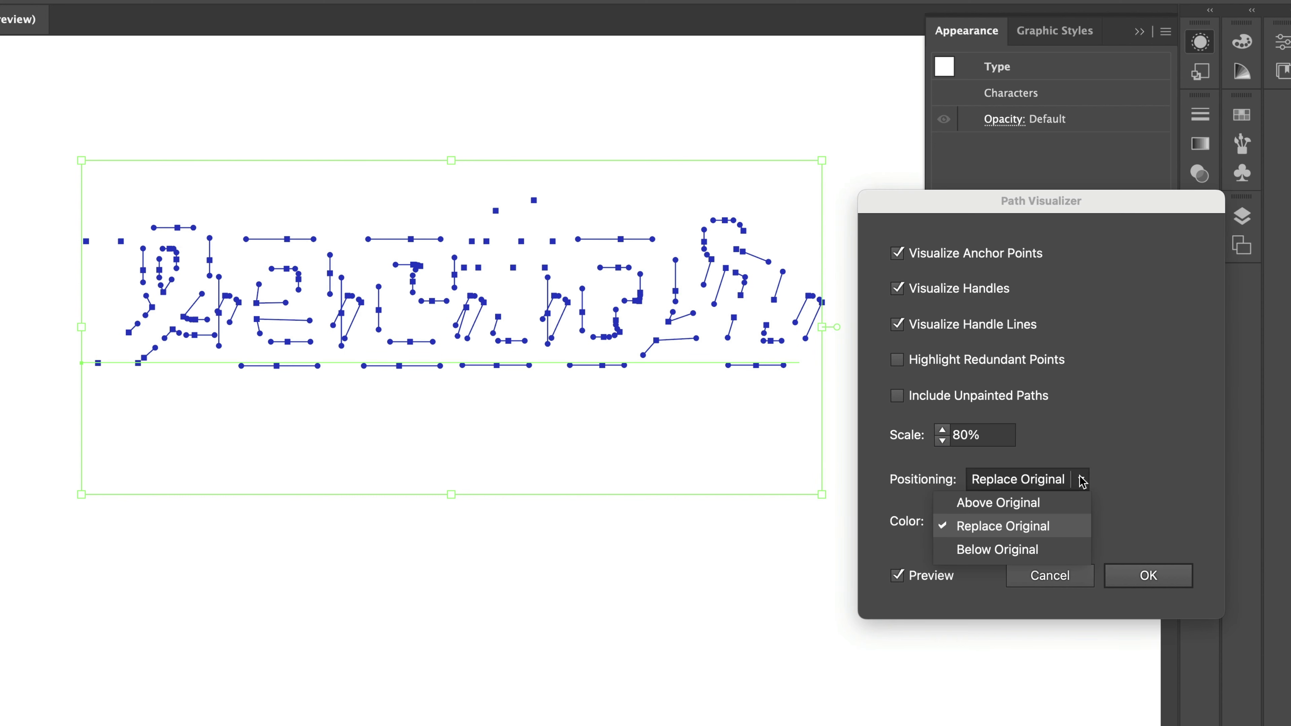
click(1050, 550)
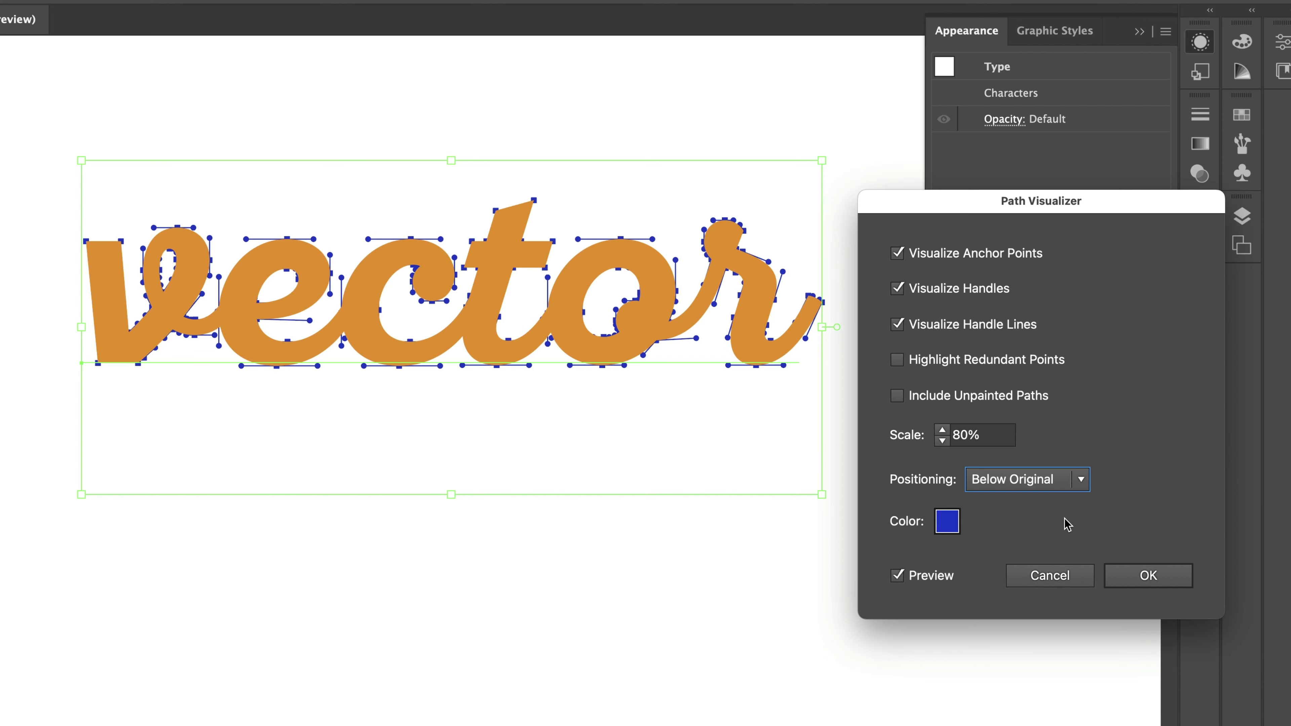
Set the Path Visualizer positioning to Above Original and apply the effect to the text.
click(1081, 482)
click(1069, 503)
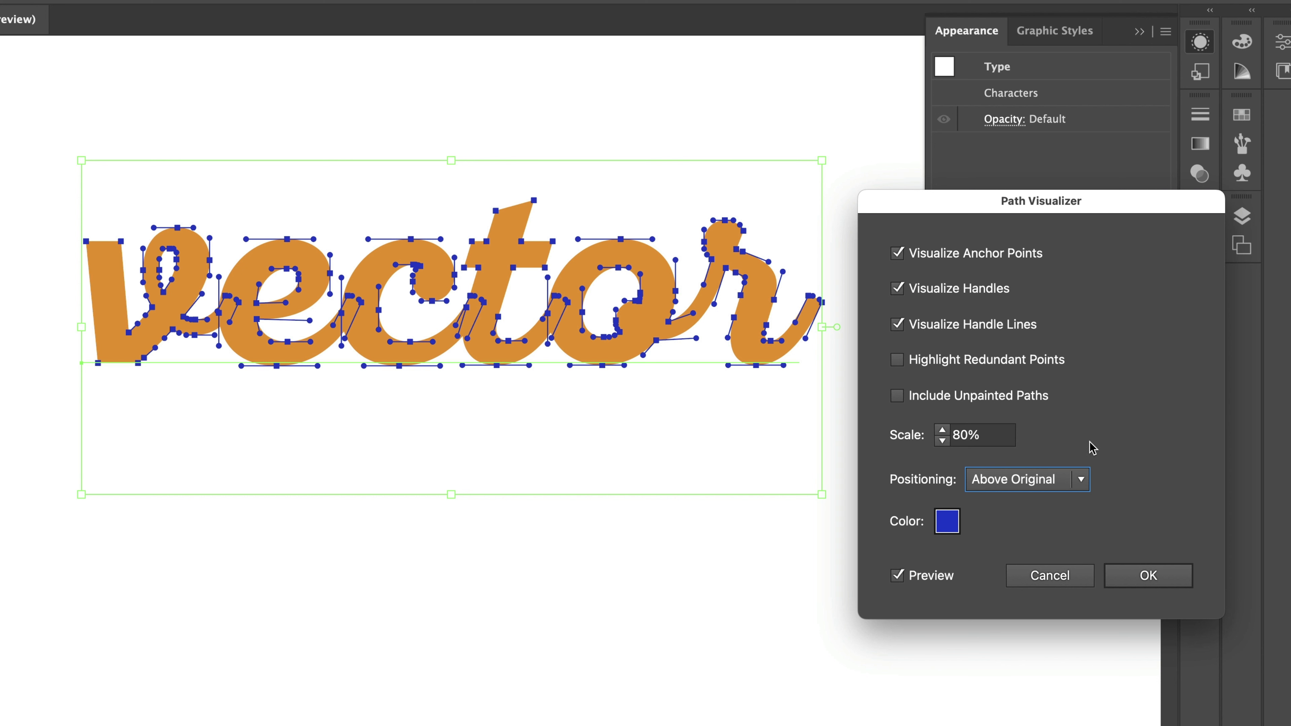
click(1120, 575)
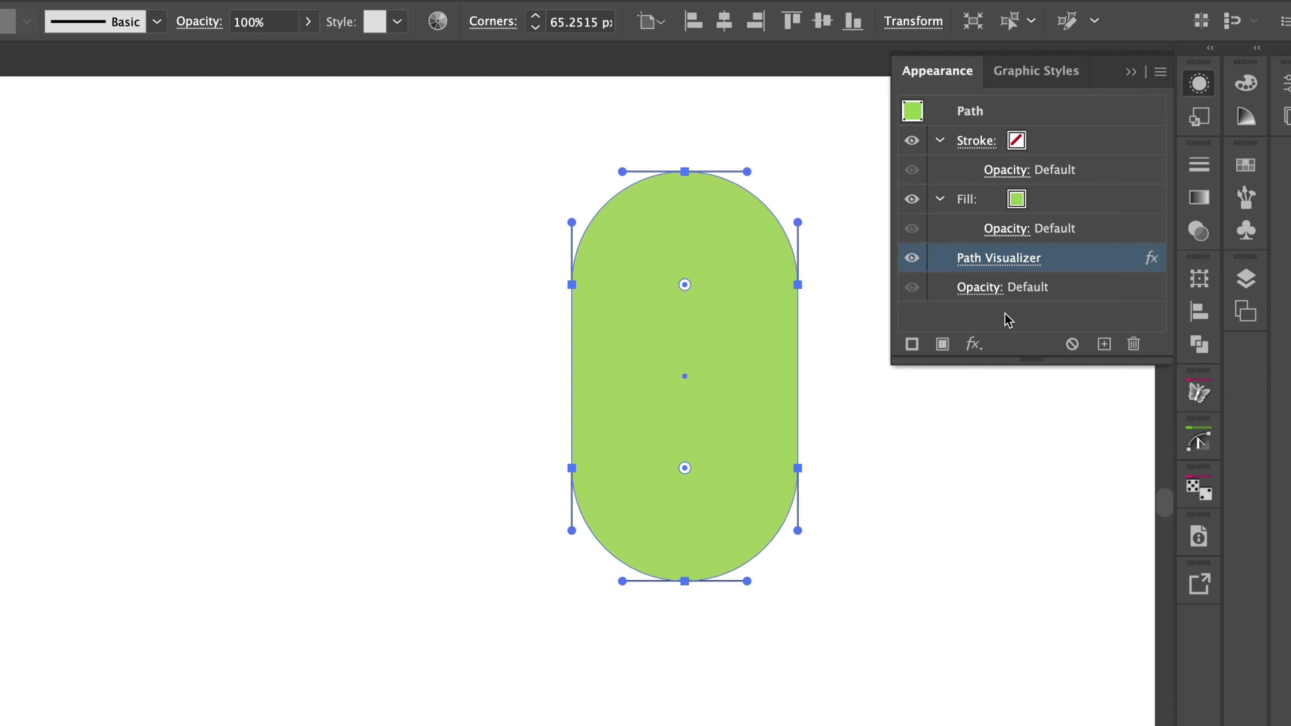
Edit the green rounded shape's Path Visualizer effect and enable highlighting of redundant points.
click(1005, 269)
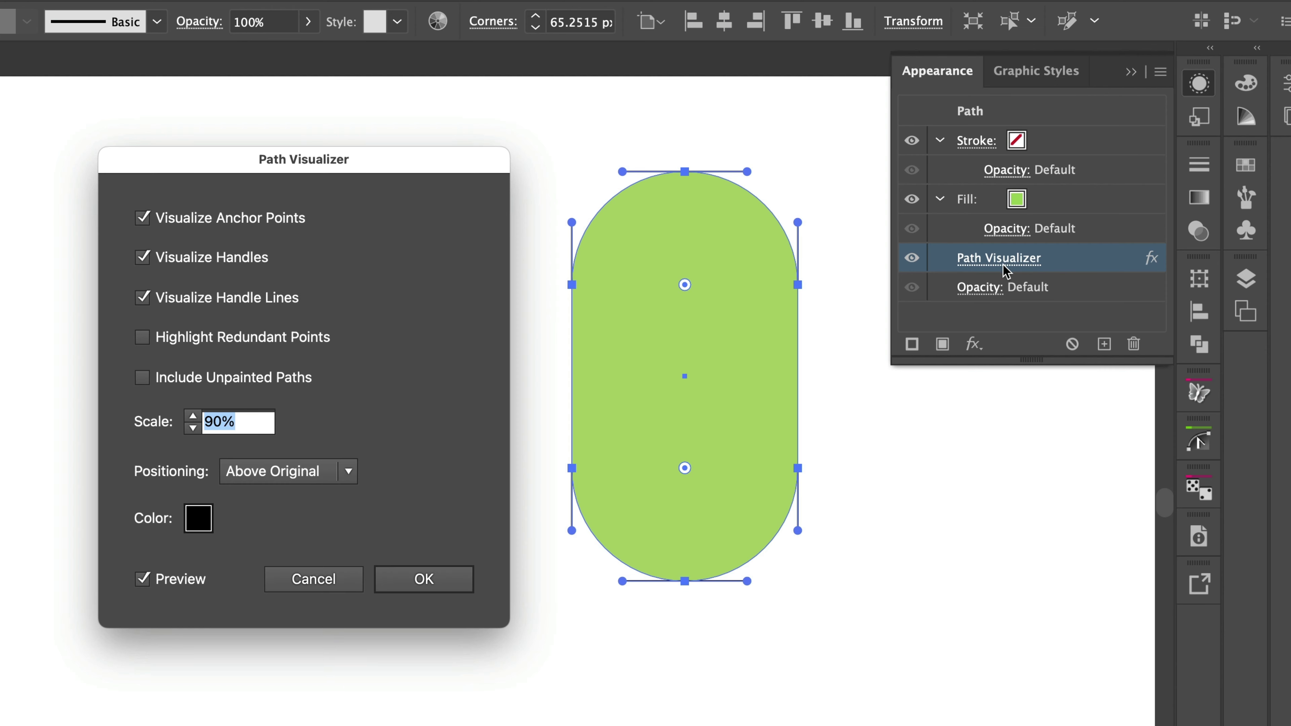
click(142, 338)
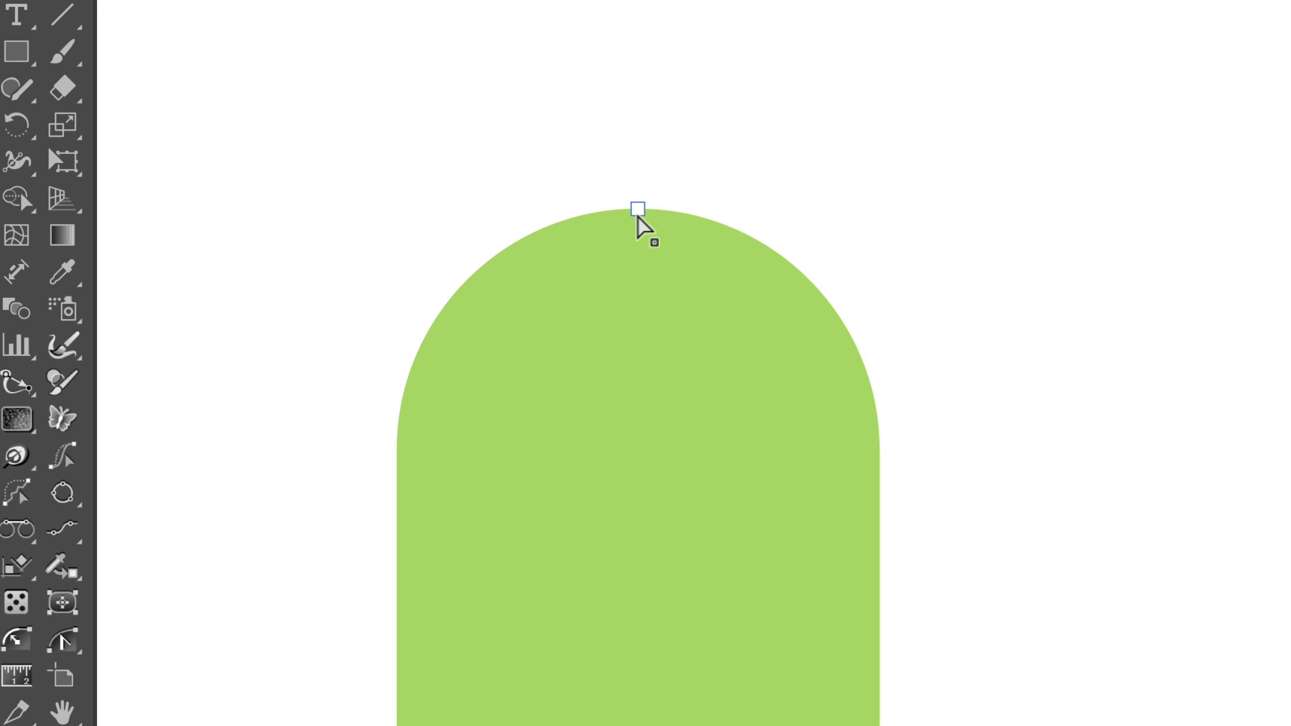
Pull the green shape's topmost anchor point slightly upward to check for a point stacked beneath it.
click(636, 209)
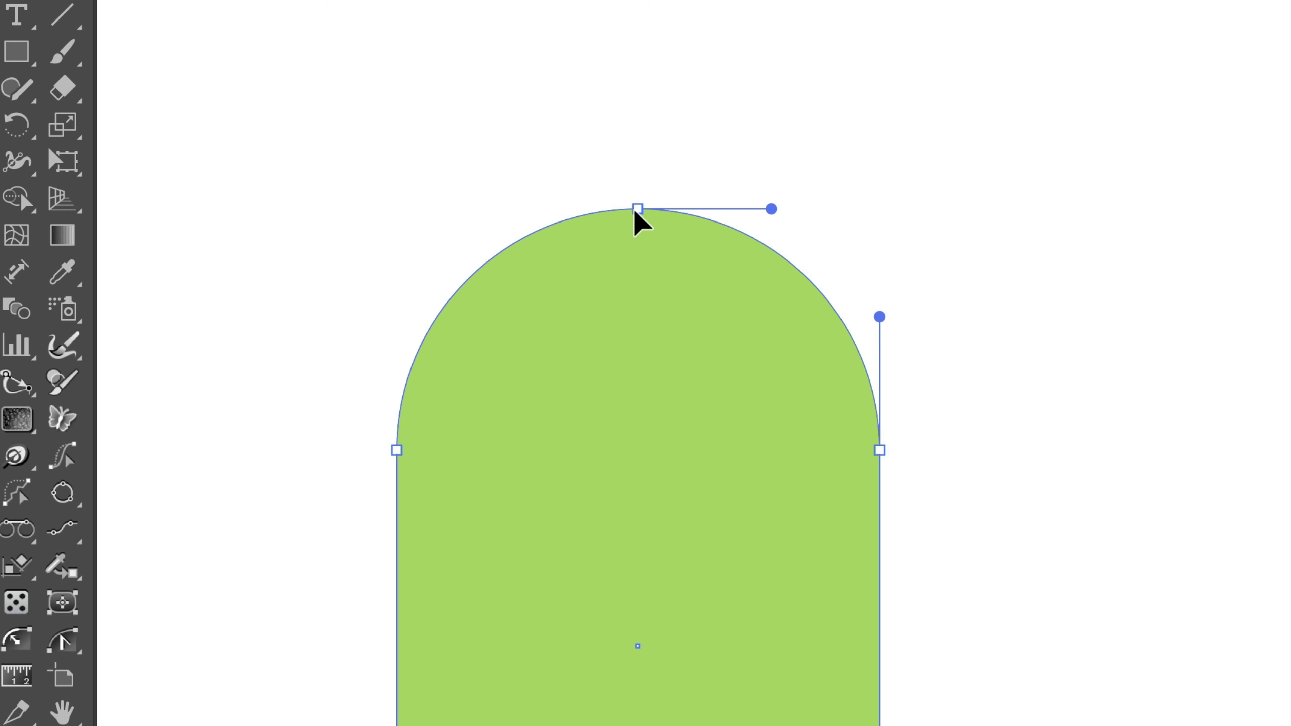
drag(638, 206, 643, 168)
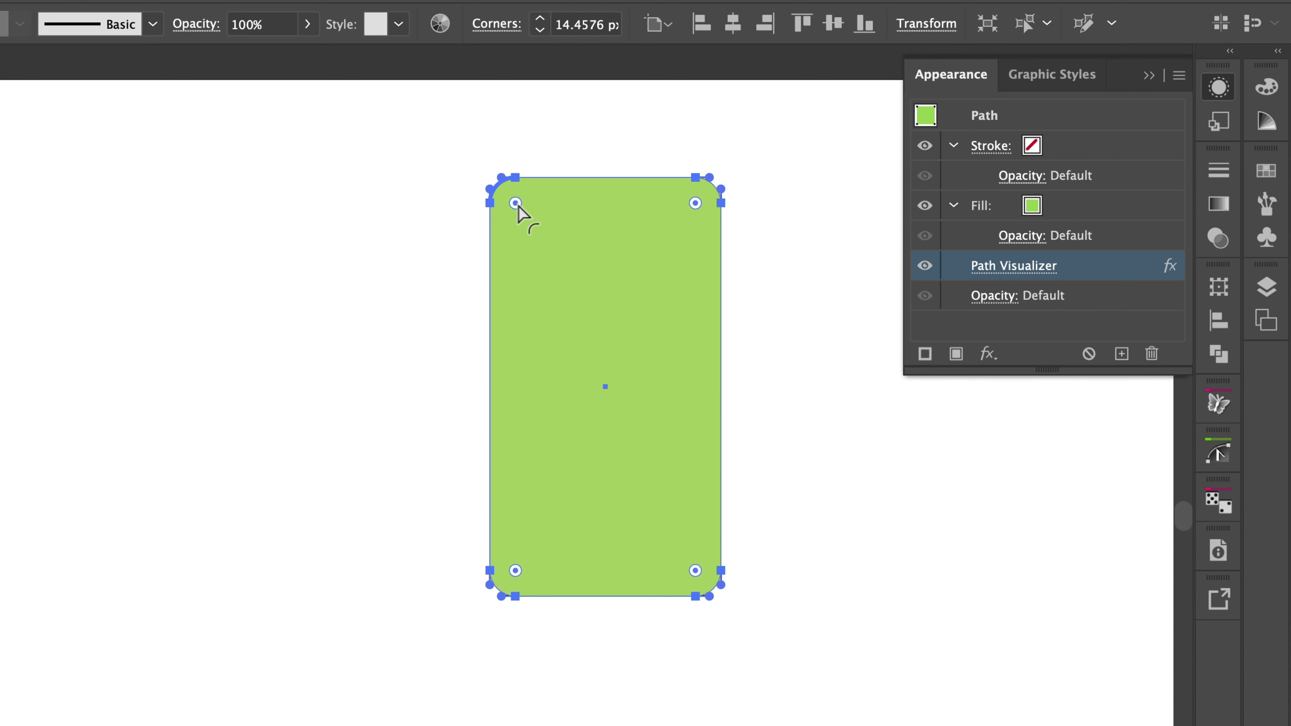
Round all corners of the green rectangle to 65.2515 px and remove its redundant points with PathScribe.
drag(517, 204, 593, 337)
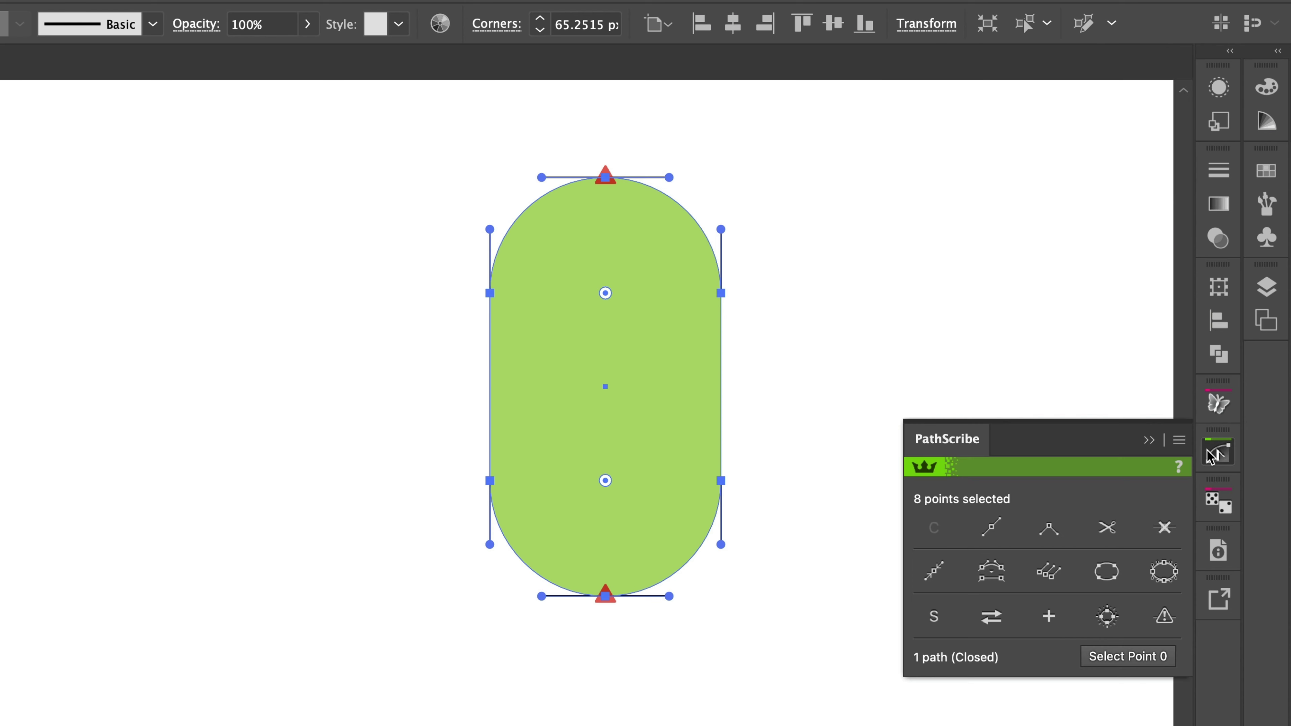
click(1219, 452)
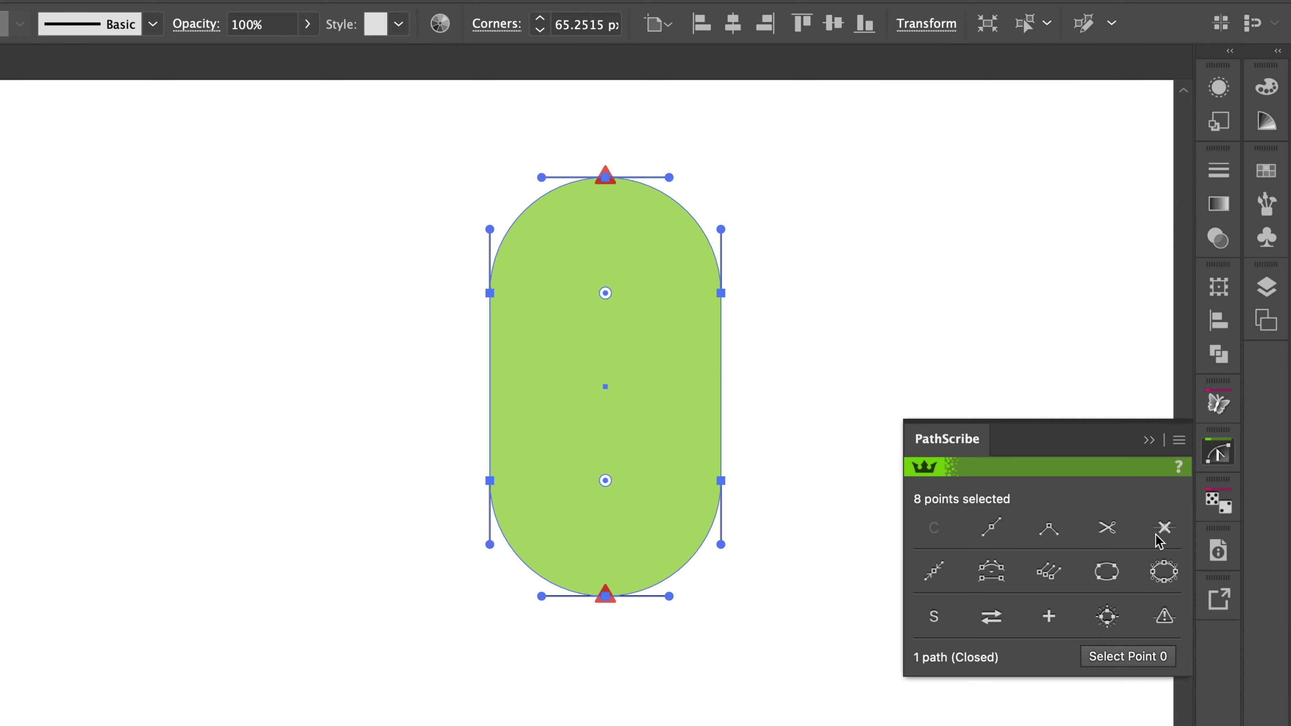
click(1164, 618)
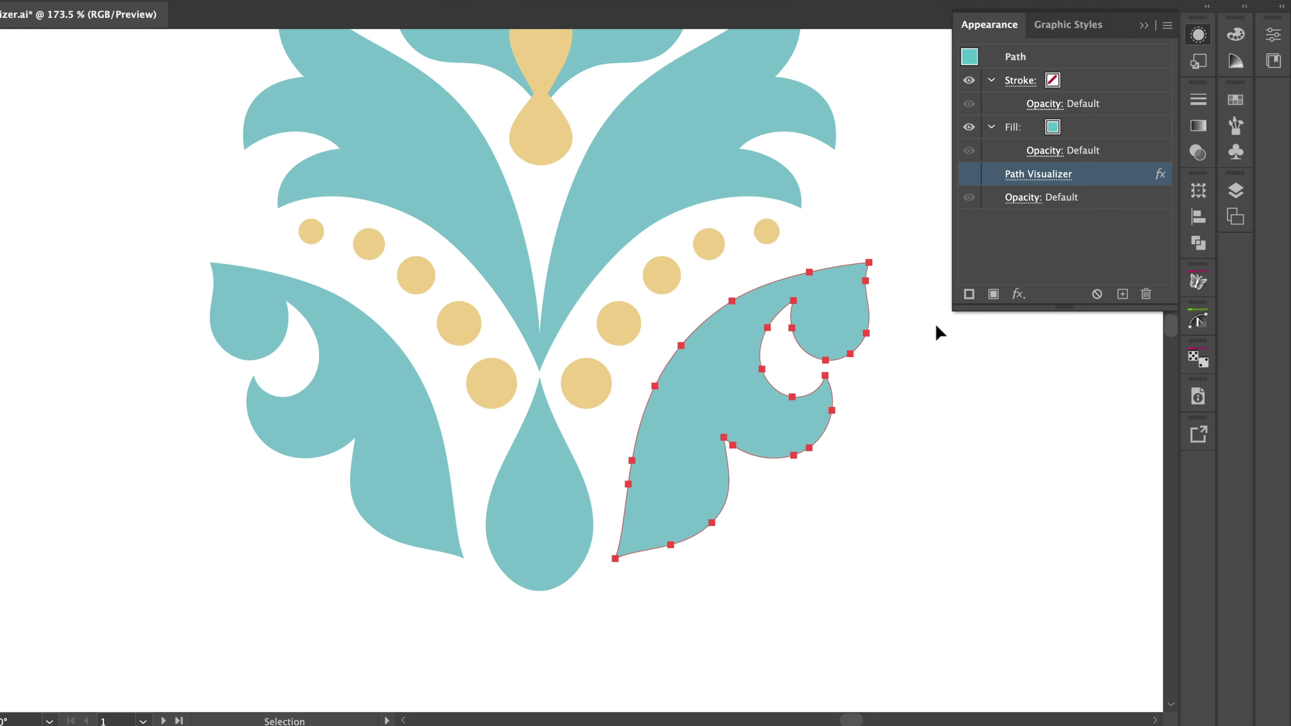
Briefly show the Path Visualizer effect on the teal leaf path, leaving it hidden.
click(969, 174)
click(974, 174)
Add the Smart Remove Points live effect to the teal leaf path with a tolerance of 8 and sharp corners protected.
click(1018, 294)
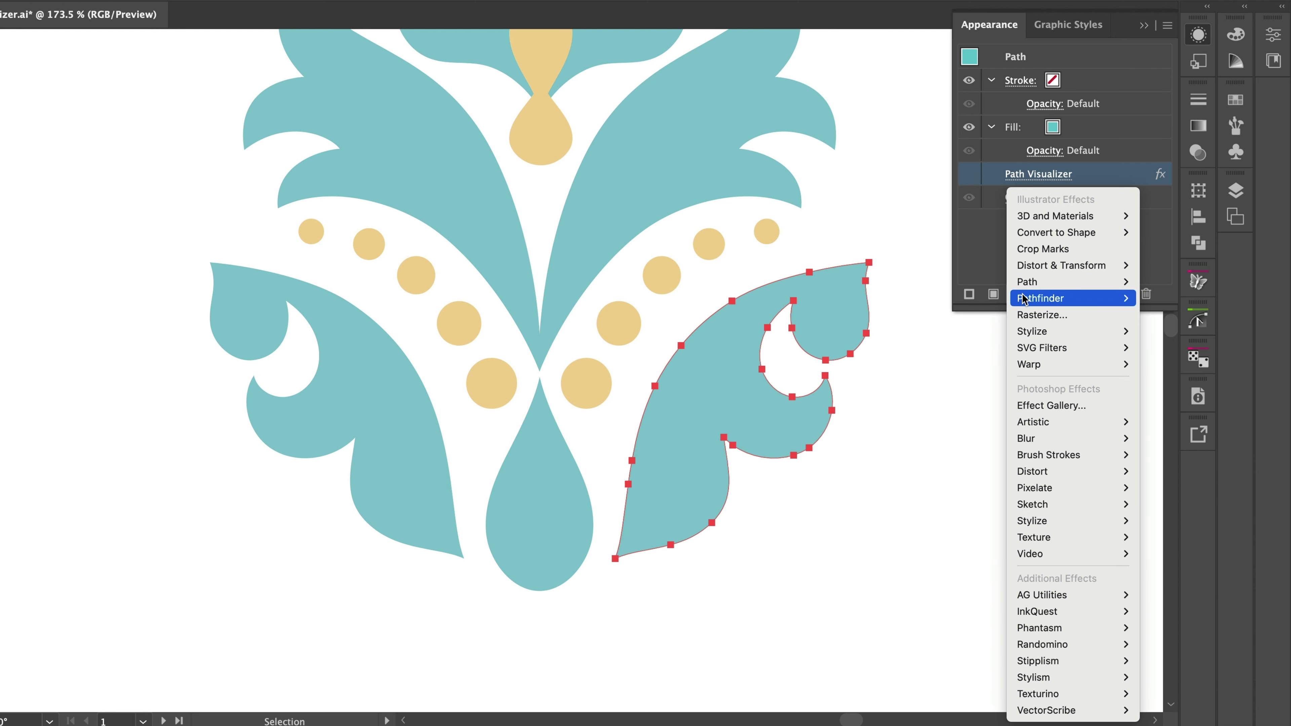
mouse_move(1103, 595)
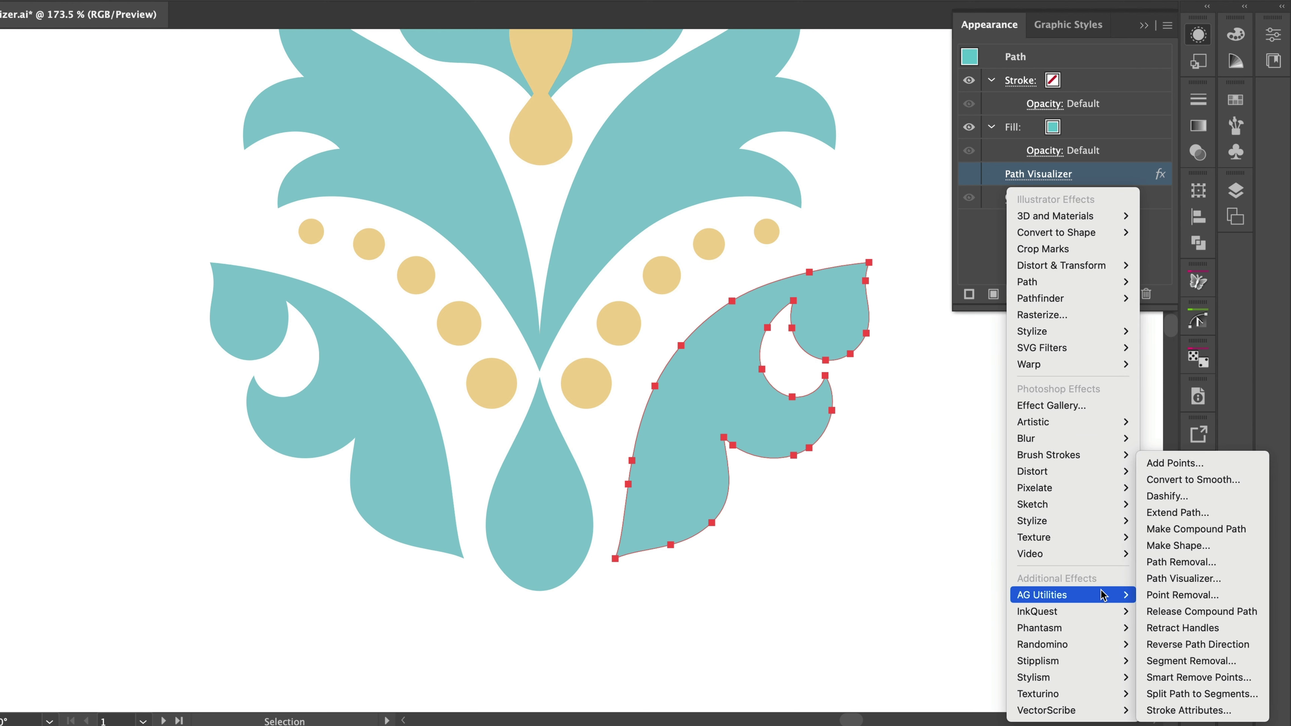
click(1209, 677)
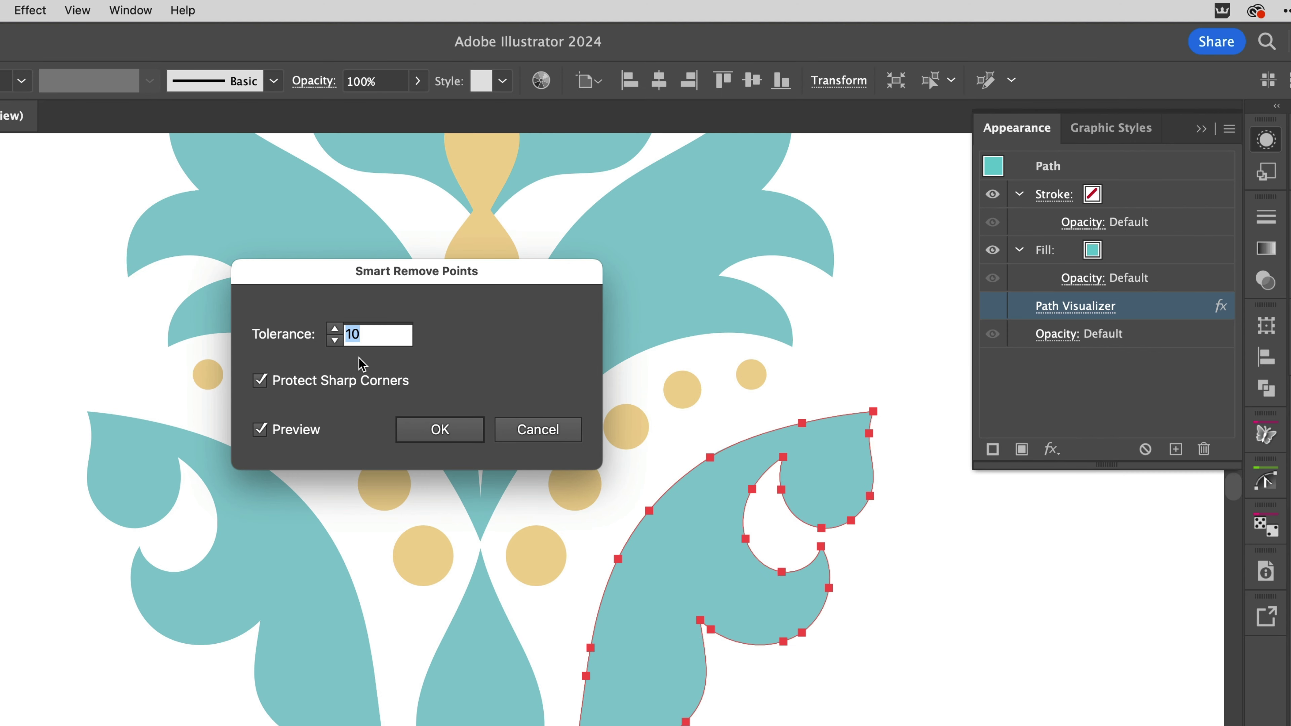
click(334, 341)
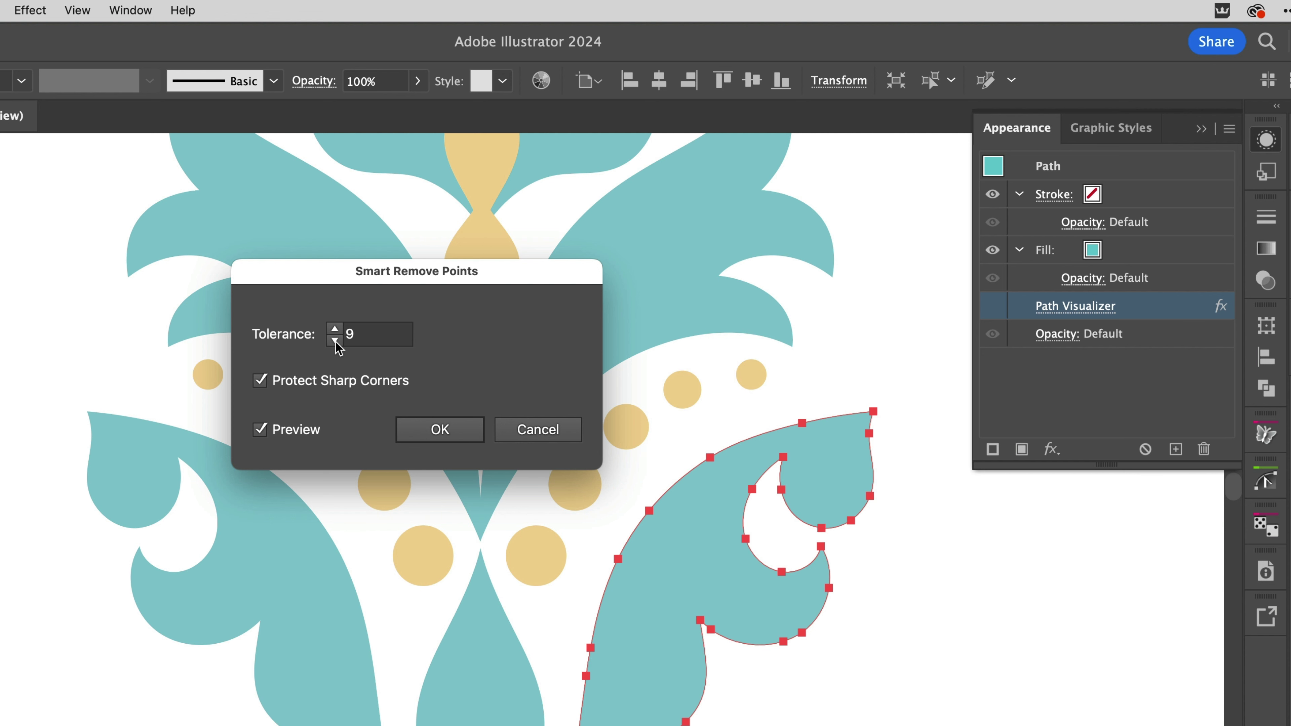
click(334, 341)
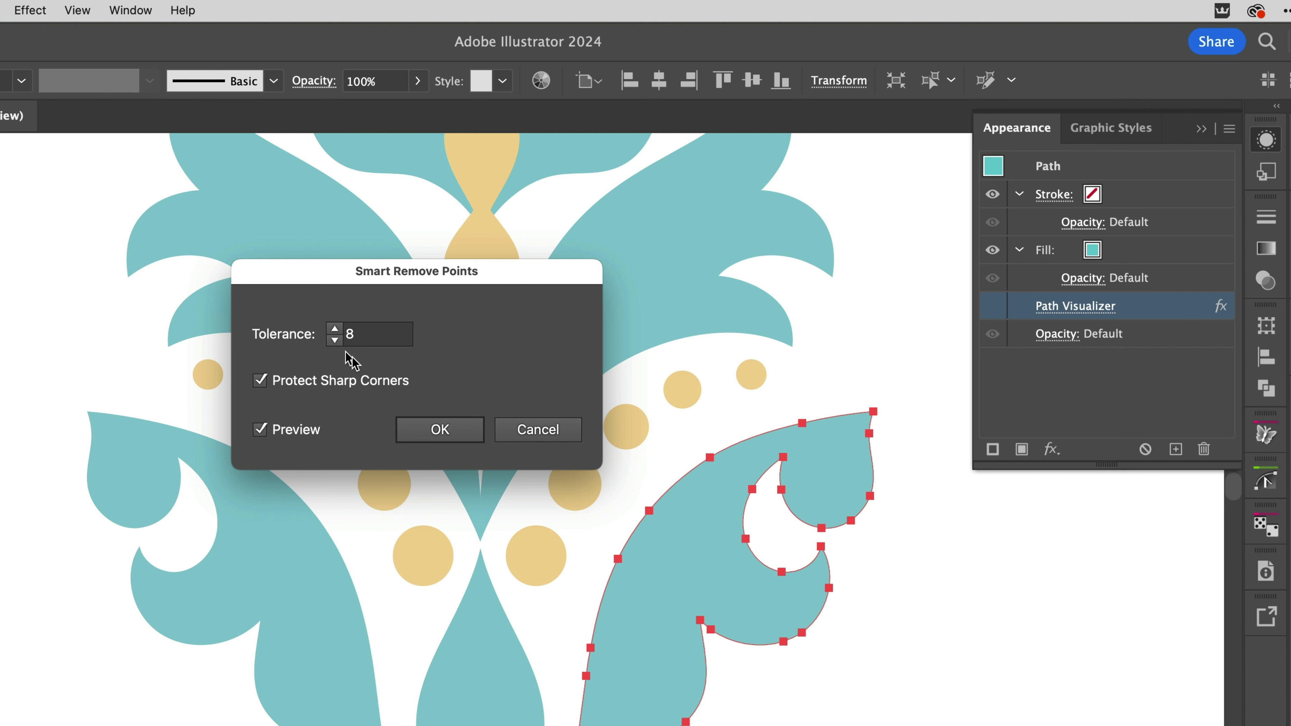
click(449, 432)
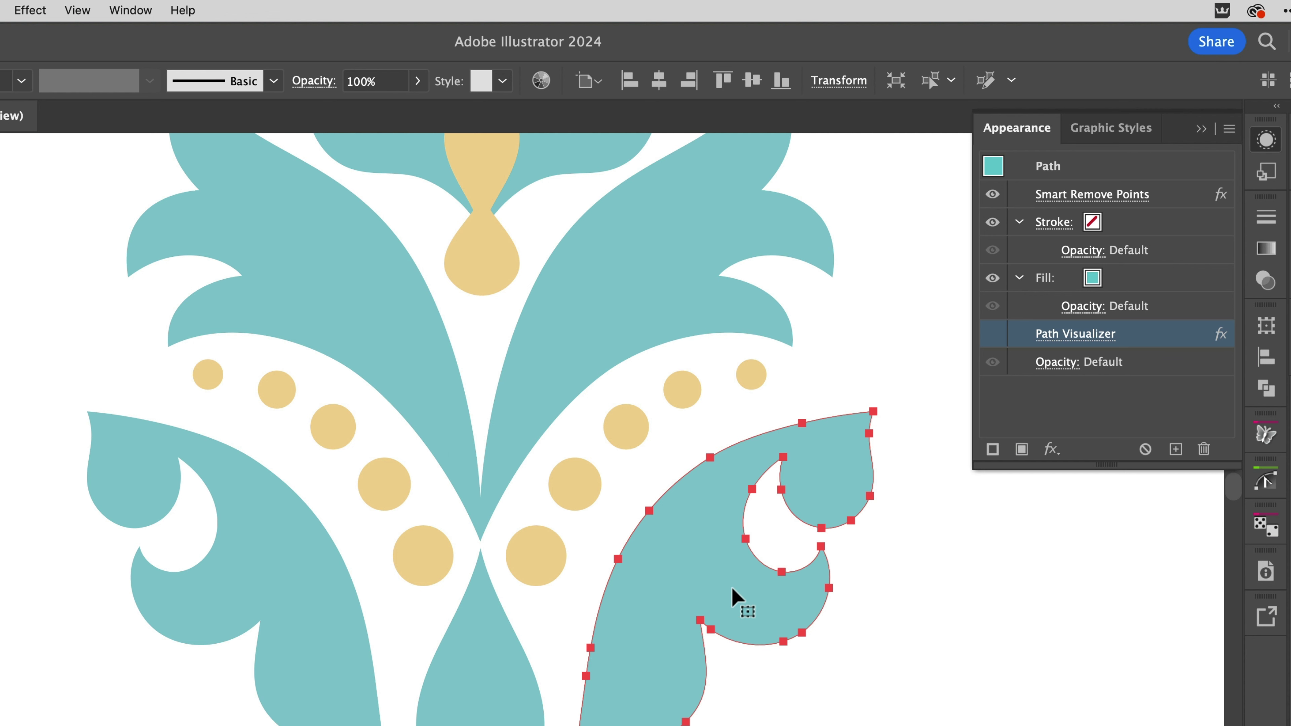
Toggle the visibility of the leaf path's Smart Remove Points effect to compare its anchor points and handles.
click(993, 202)
click(993, 196)
click(990, 196)
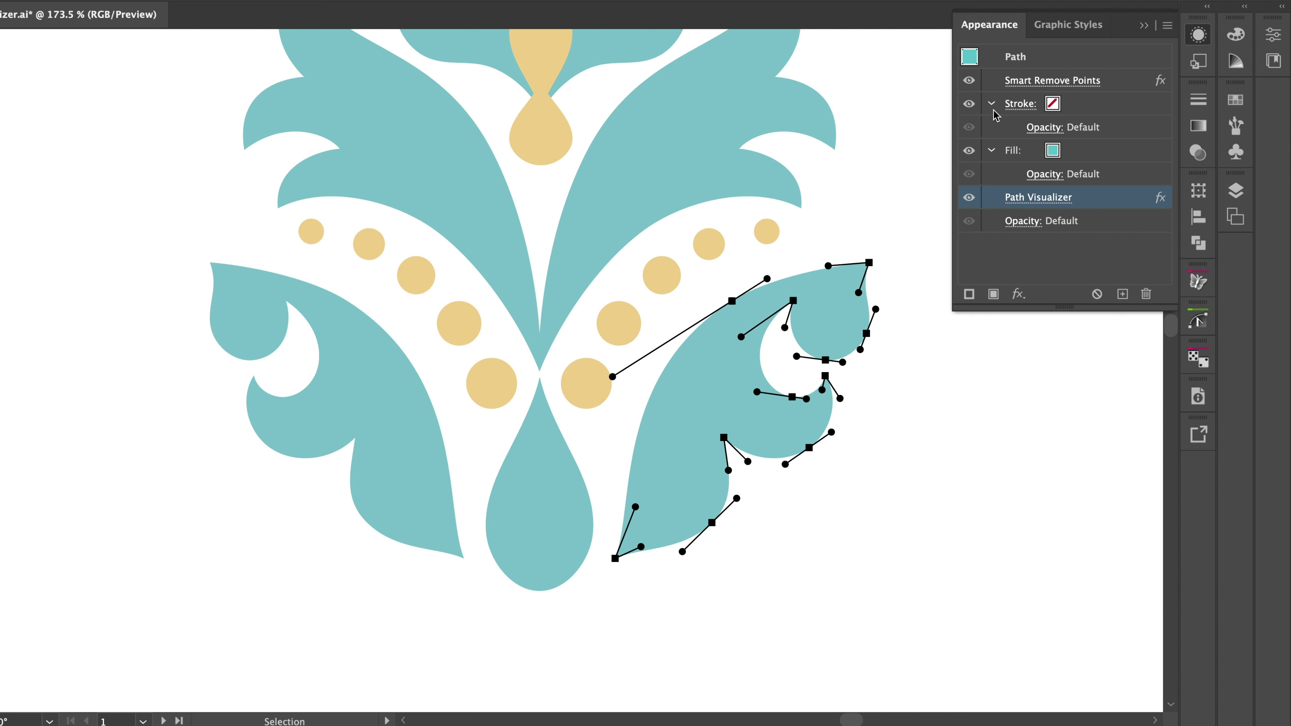
click(969, 82)
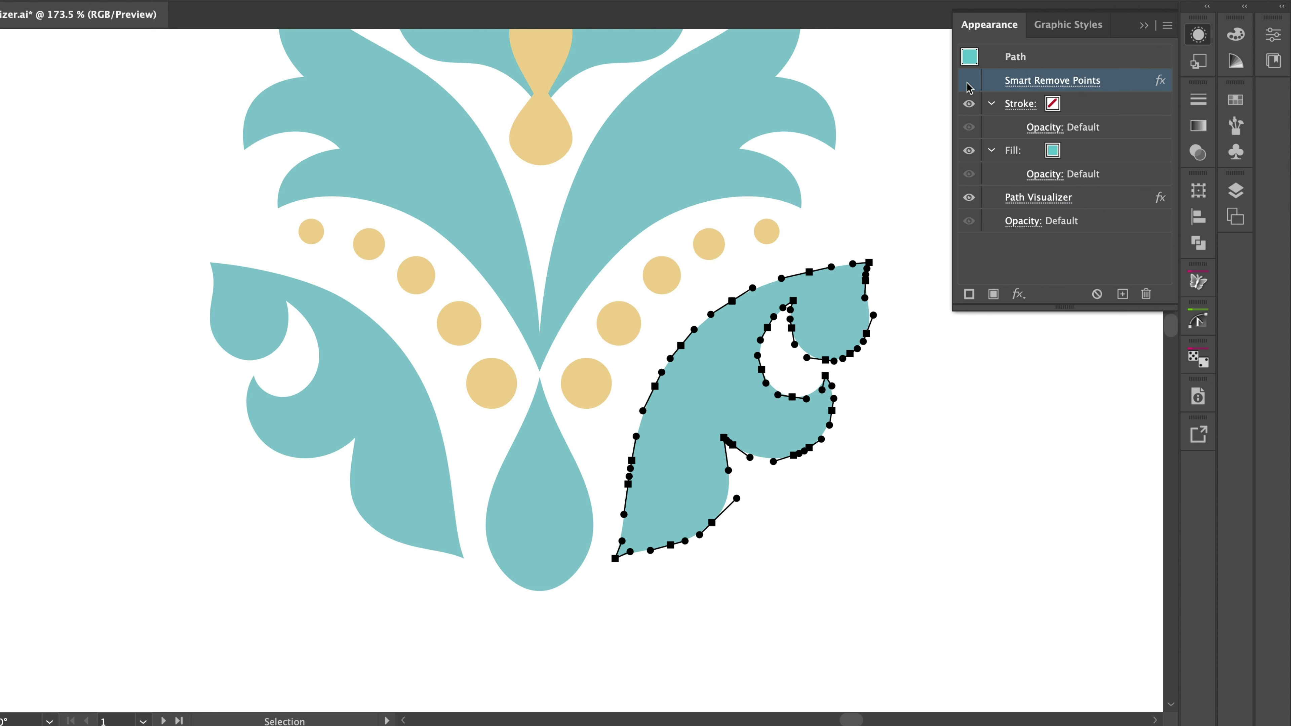
Compare the teal leaf path with and without its Smart Remove Points effect, leaving the effect visible.
click(969, 82)
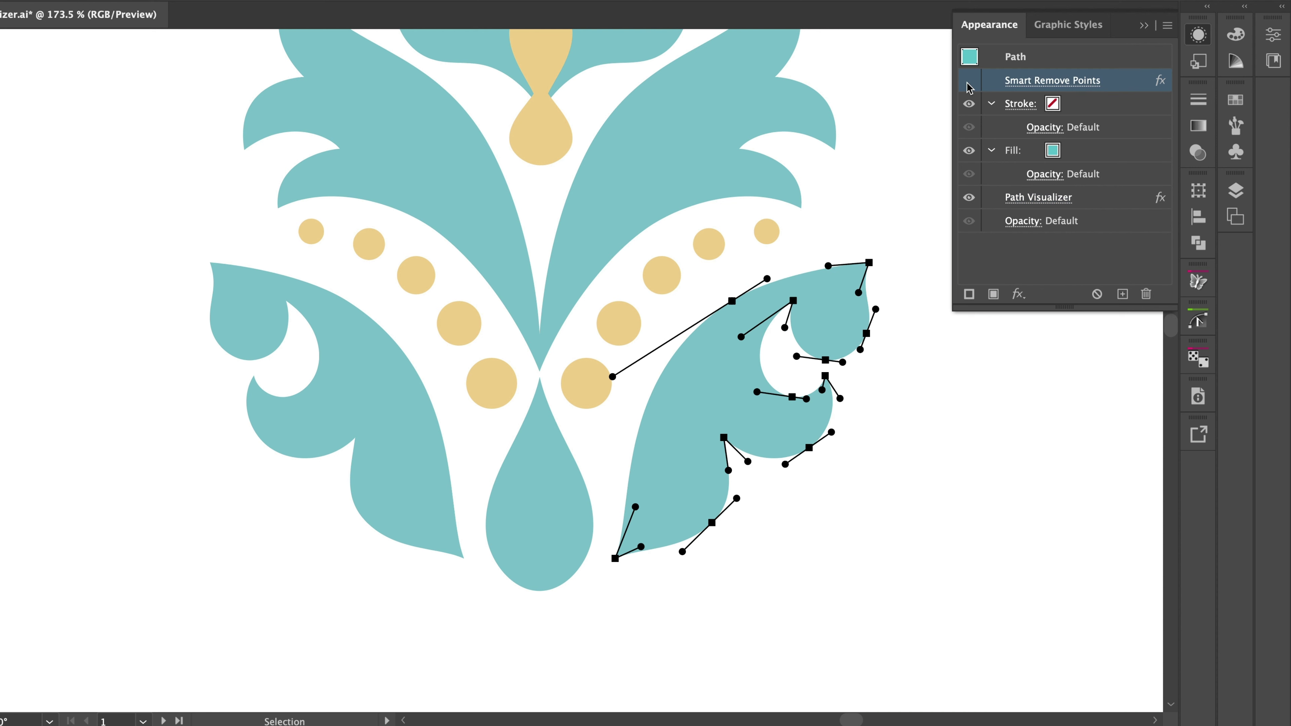
click(969, 82)
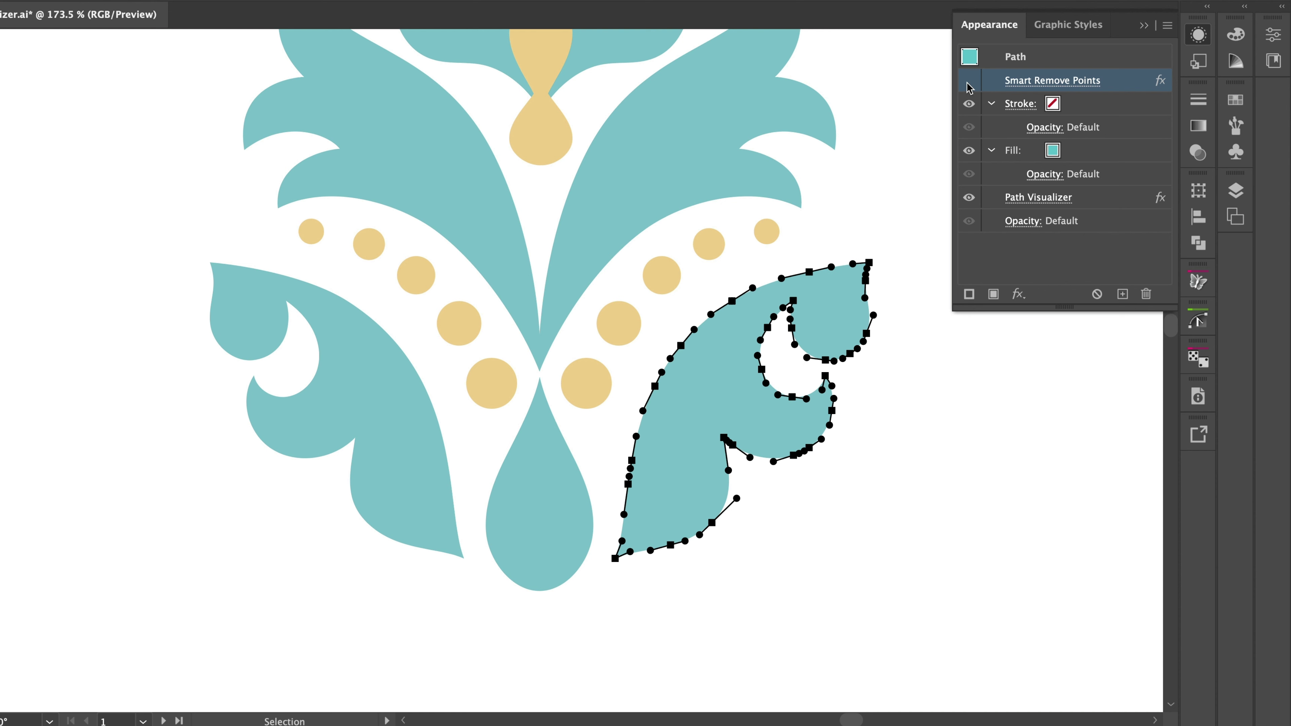
click(968, 82)
Lower the tolerance of the teal leaf path's Smart Remove Points effect, keeping sharp corners protected.
click(1013, 86)
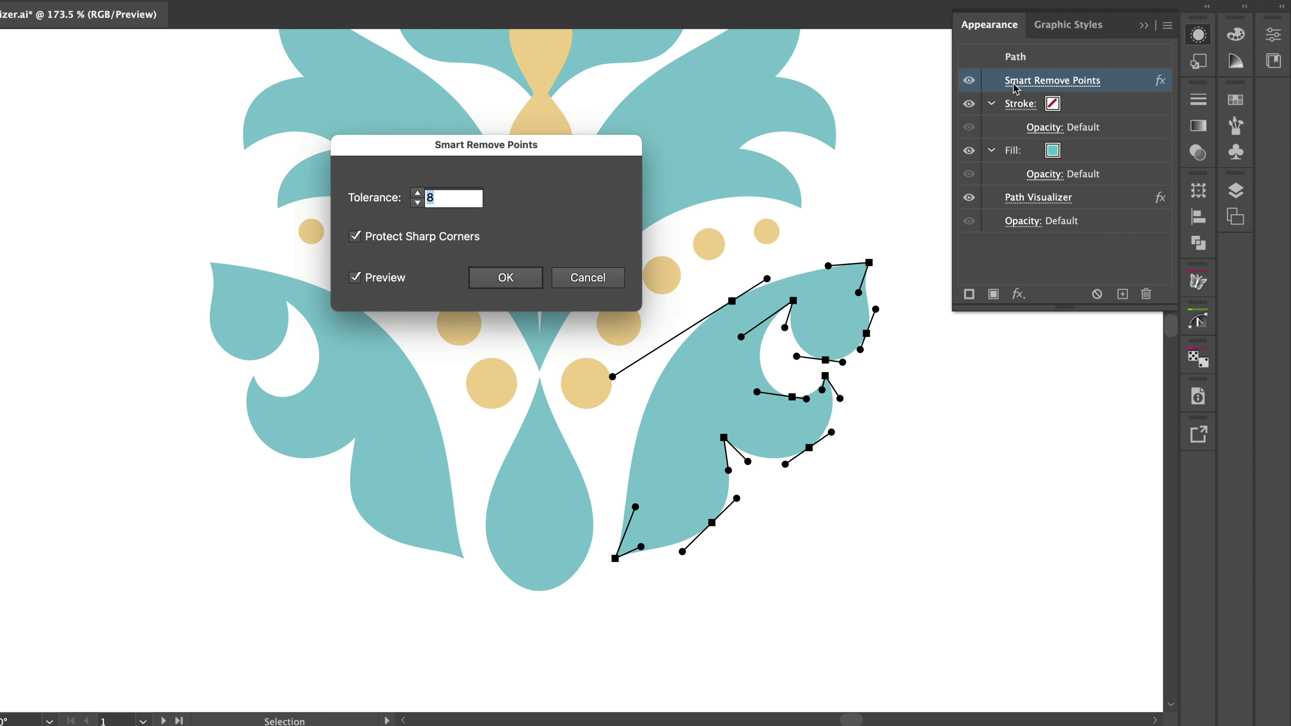
click(418, 203)
click(418, 203)
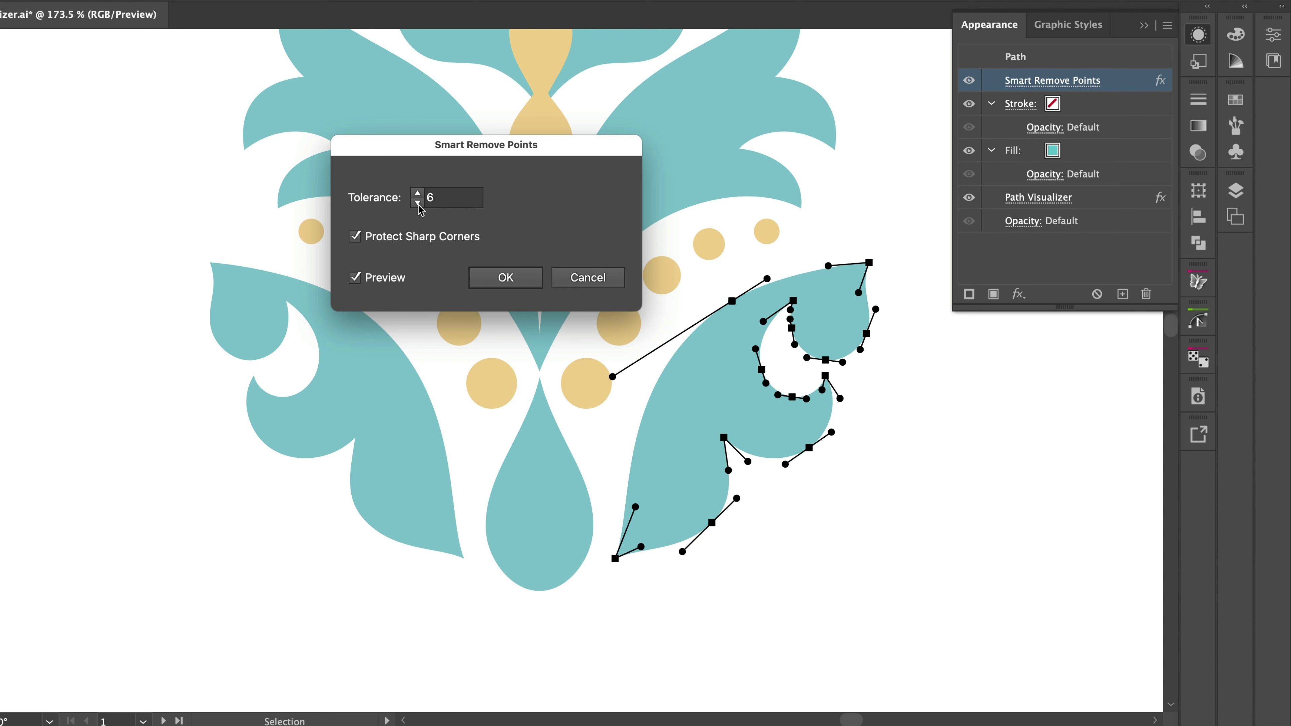
click(418, 203)
click(492, 283)
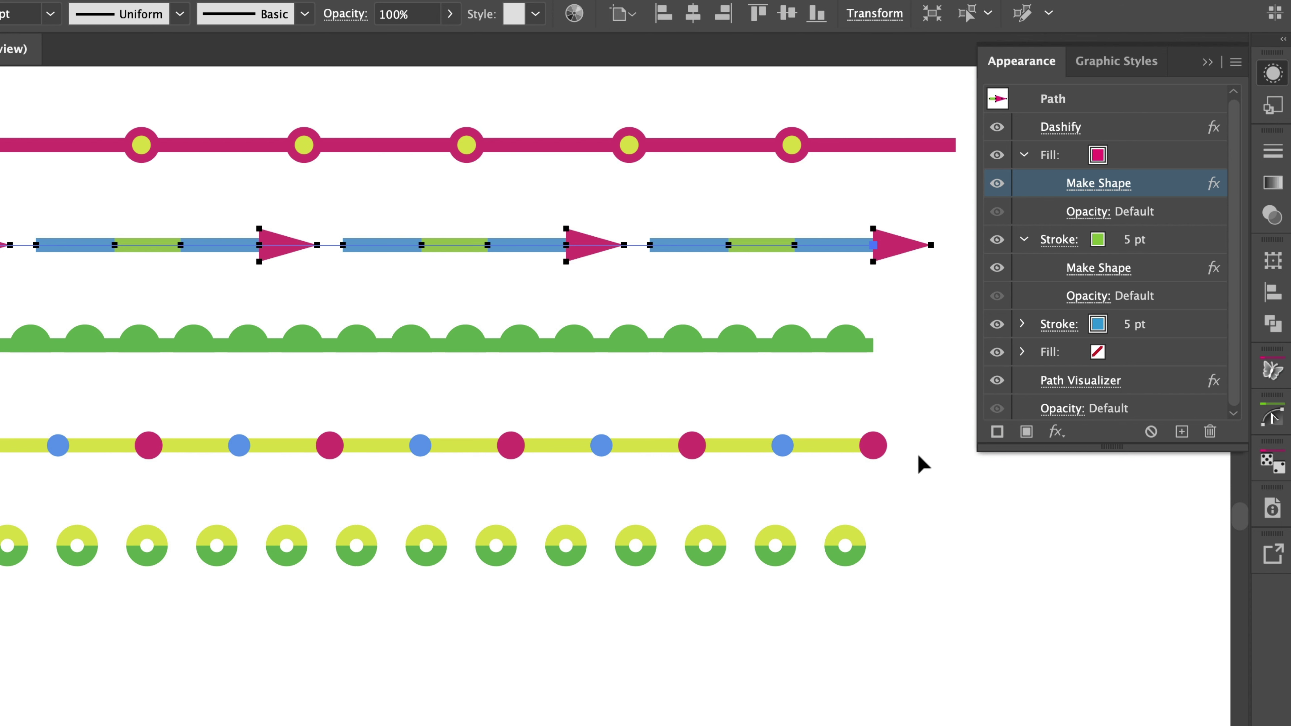
Briefly view the dashed arrow path in Outline mode, and cycle its Make Shape triangle alignment through middle-left, center and middle-right.
key(super+y)
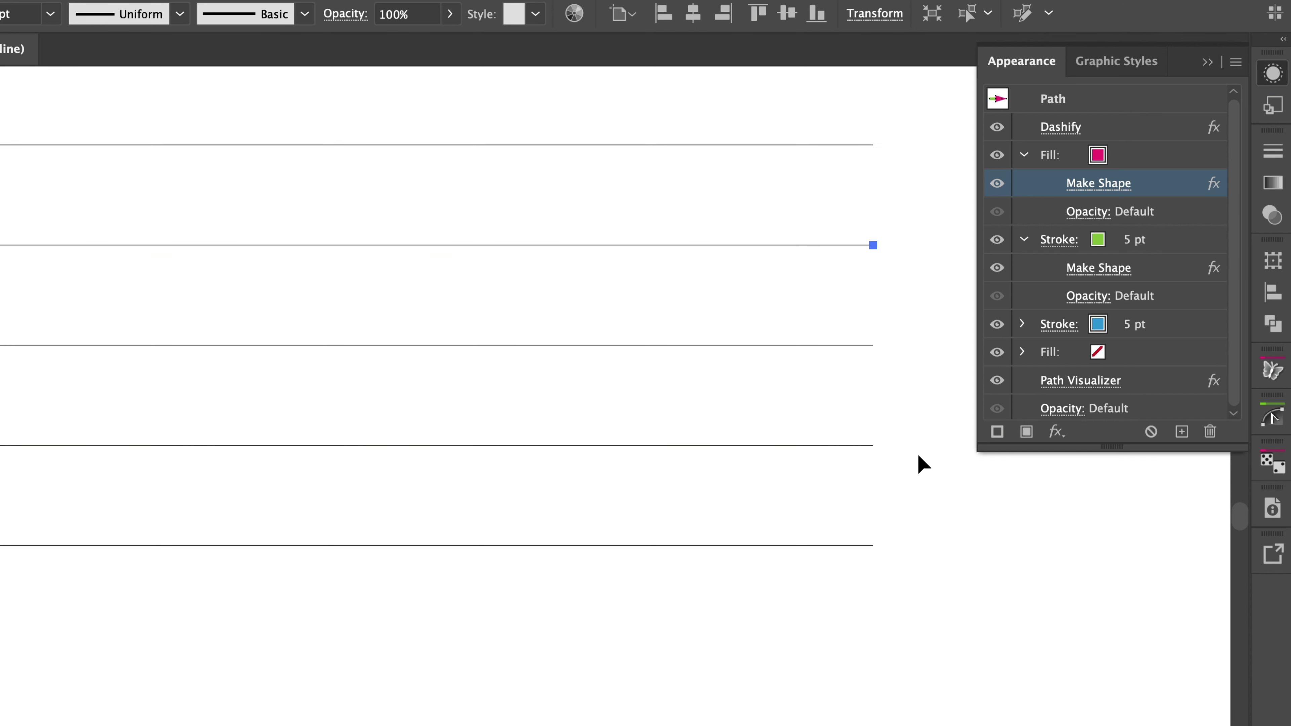
key(super+y)
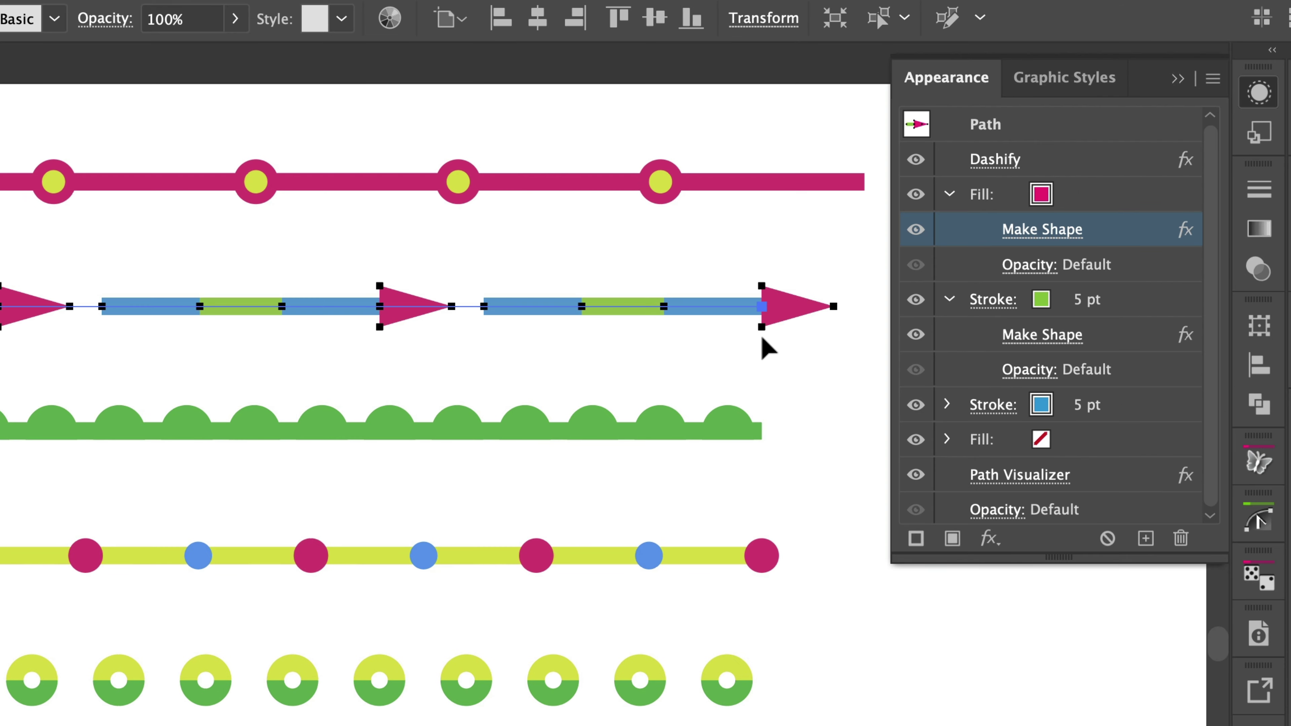
click(1042, 229)
click(761, 579)
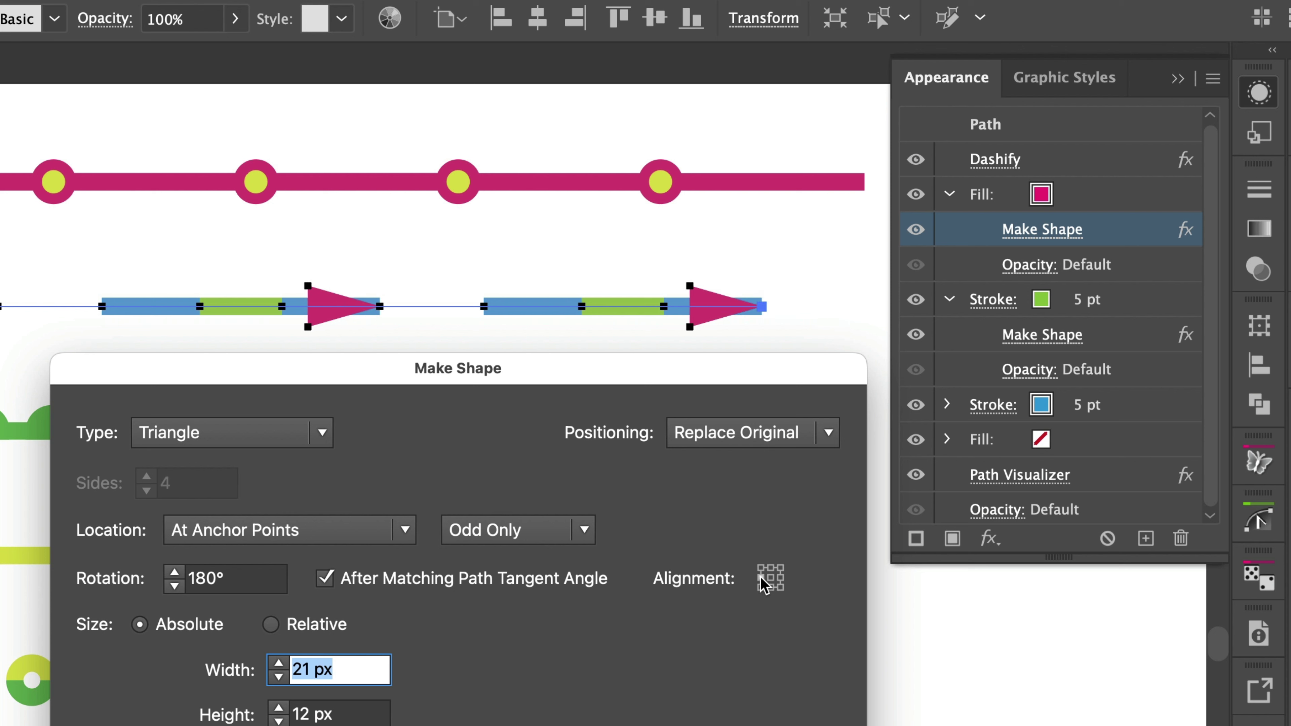
click(770, 579)
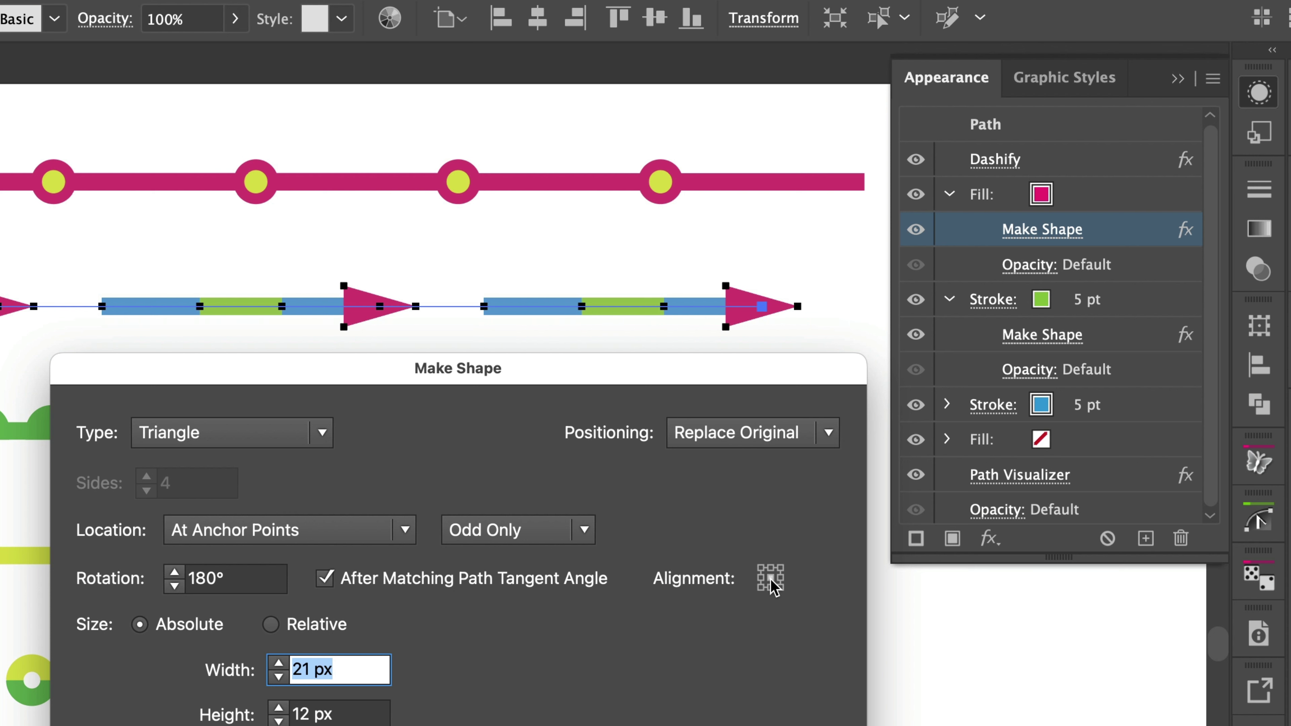
click(781, 579)
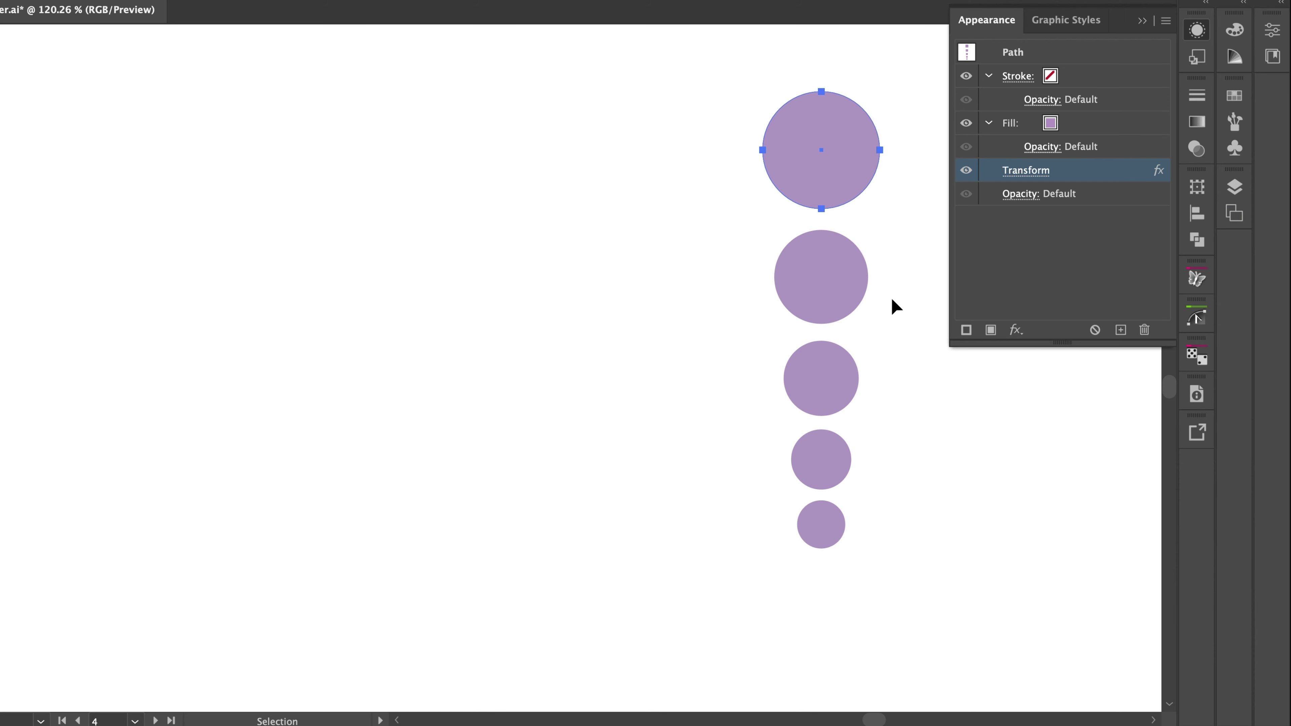
Briefly hide the purple circle's Transform effect to compare, and add a Path Visualizer effect after it at 100% scale, positioned Above Original.
click(967, 172)
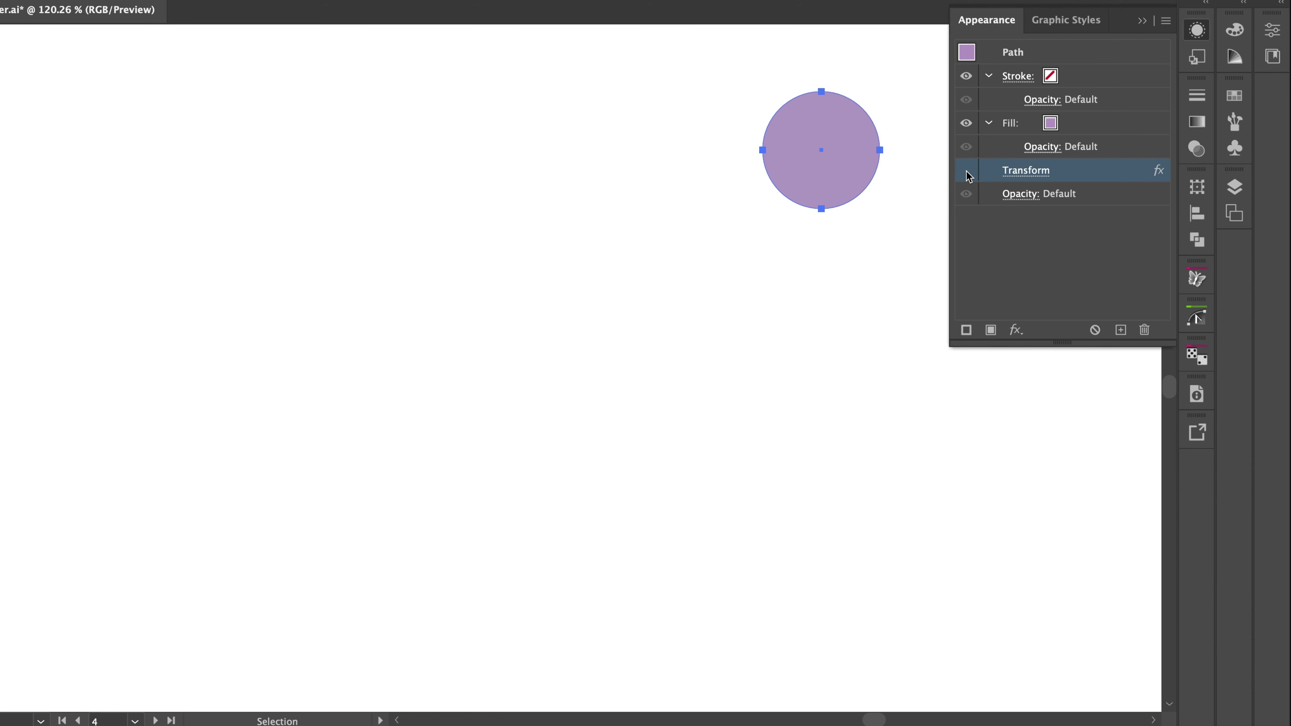
click(966, 172)
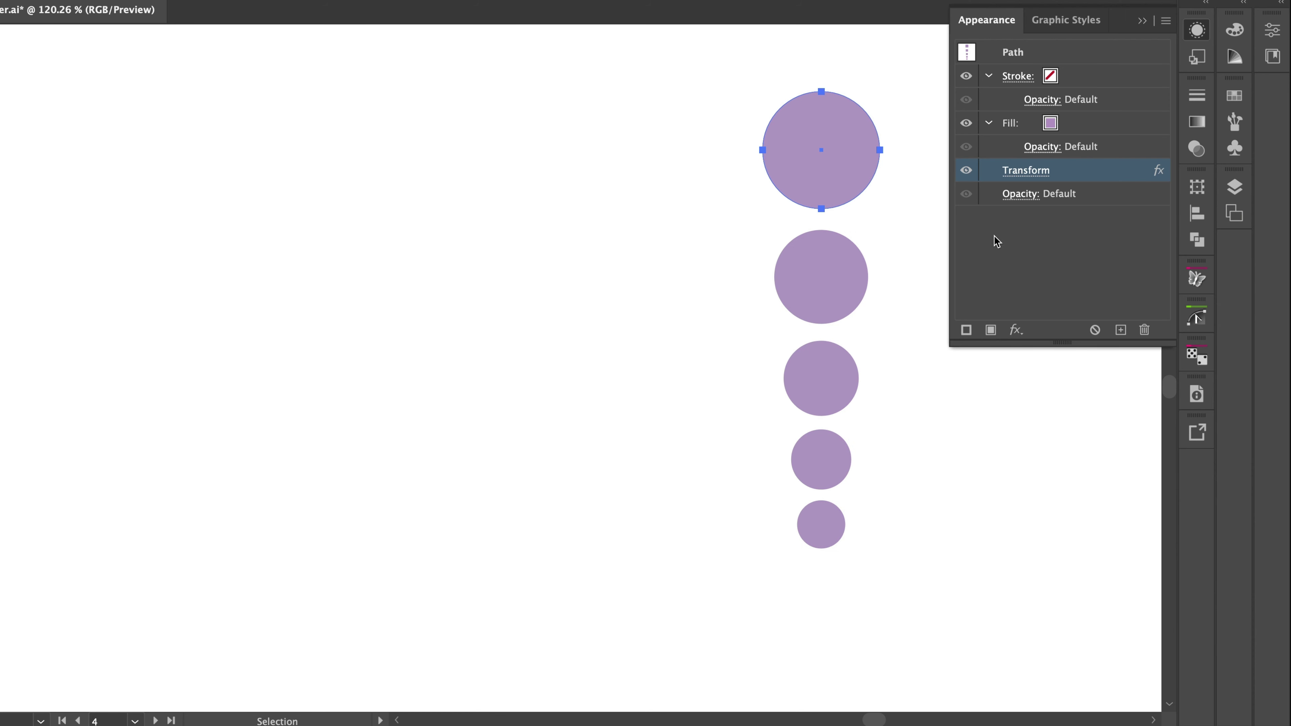
click(1017, 328)
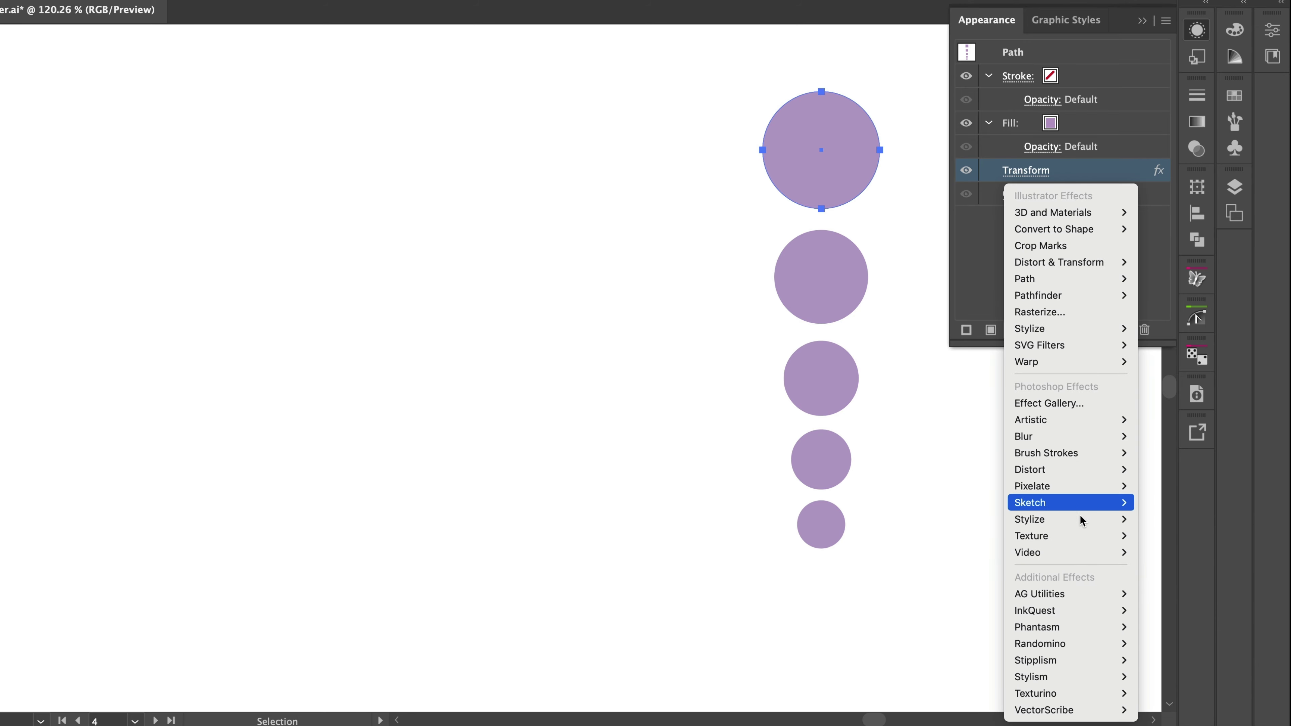
mouse_move(1095, 596)
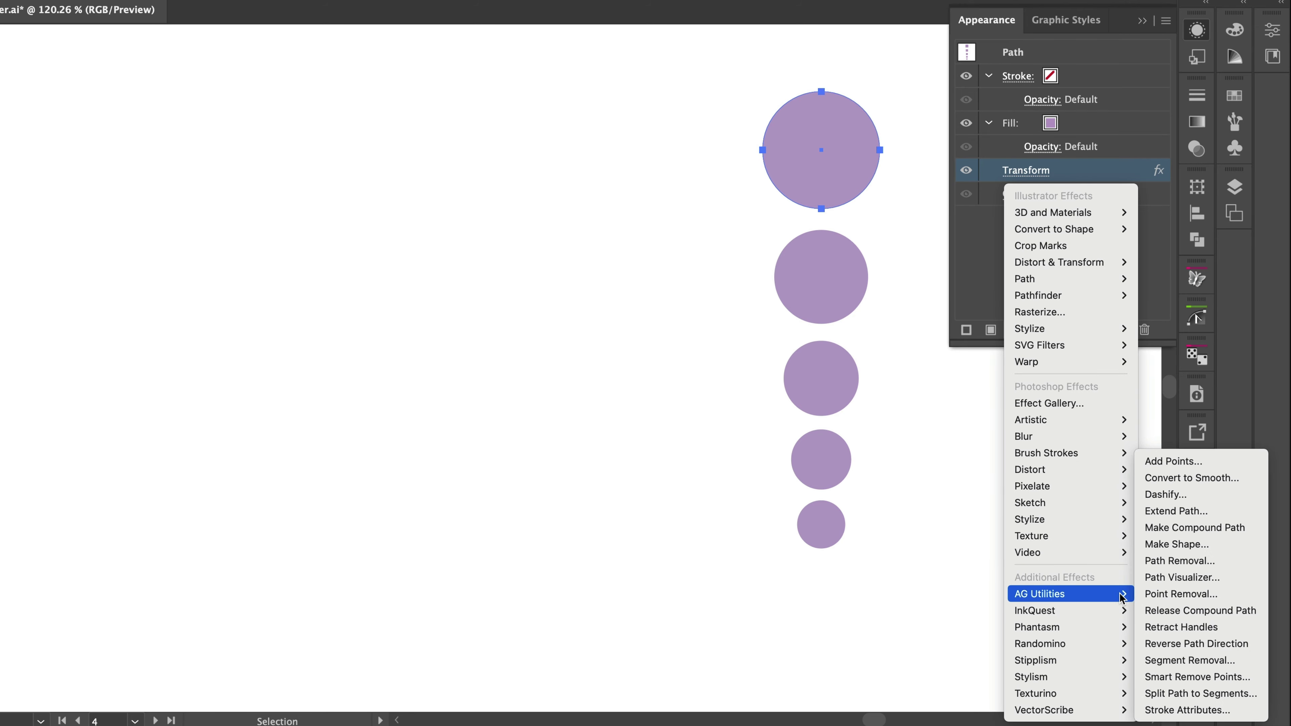
click(1215, 578)
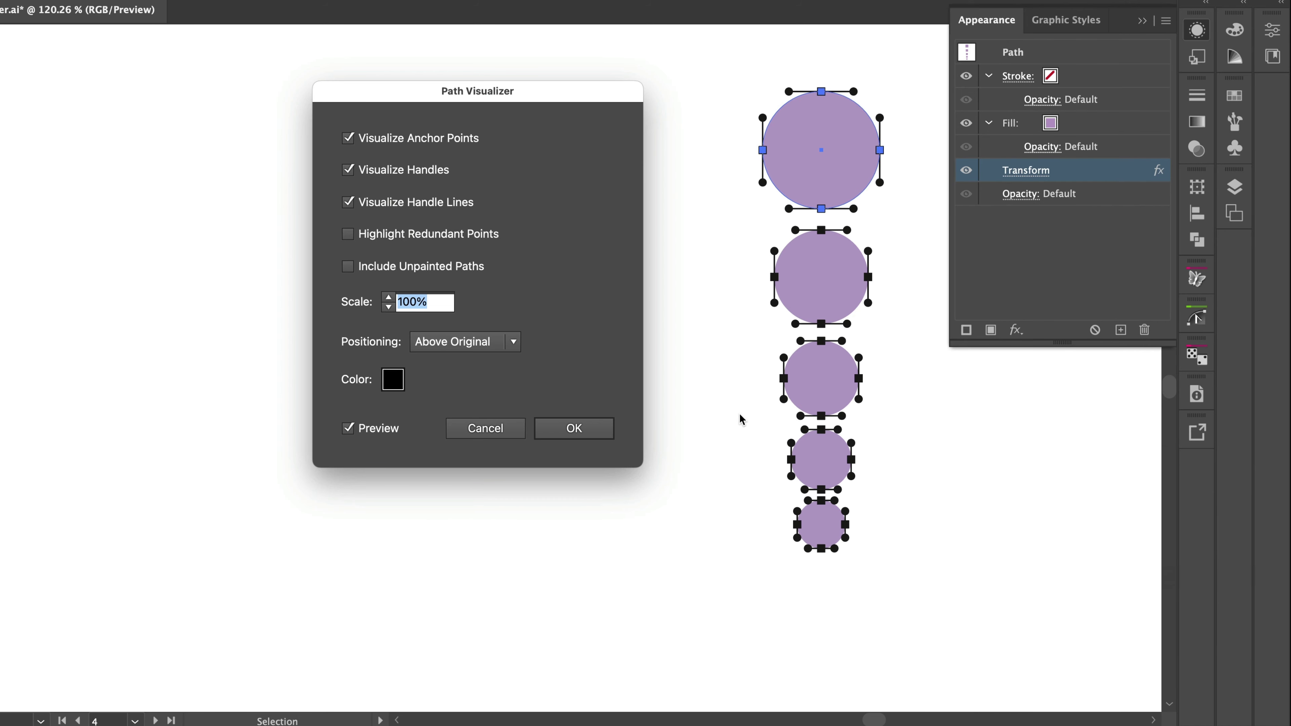
click(607, 430)
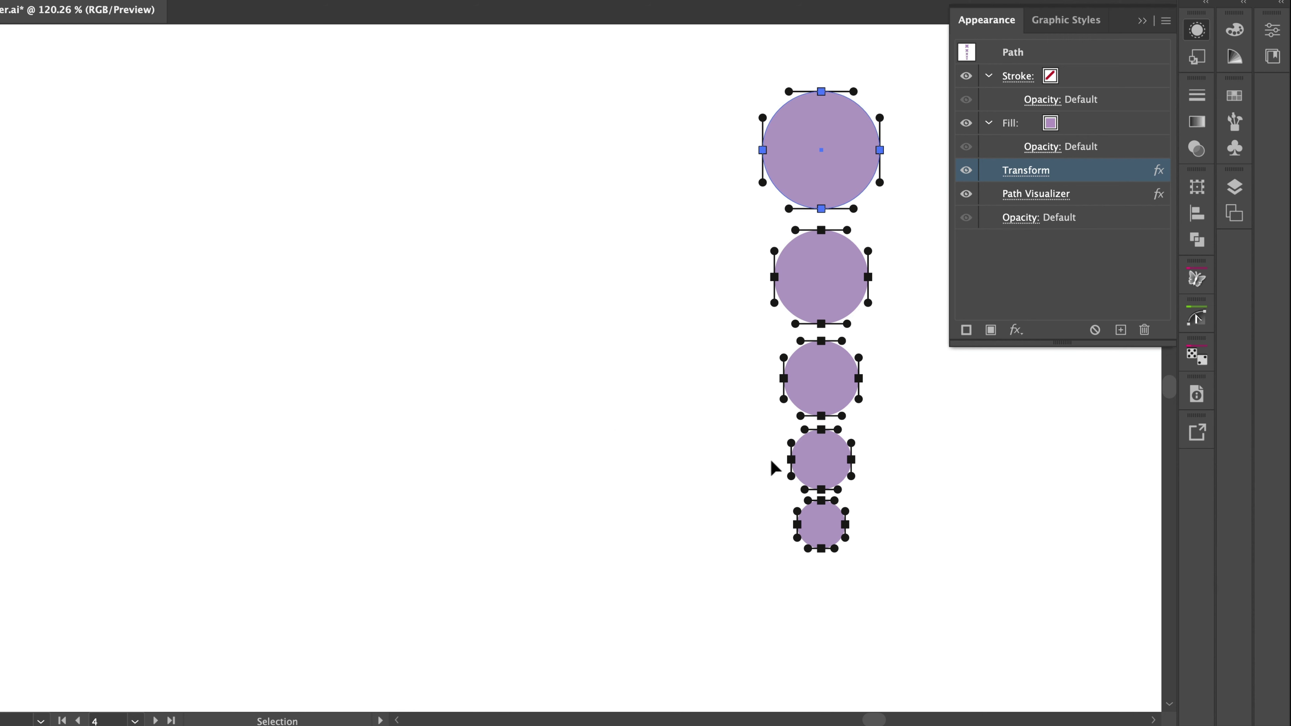
Move the purple circle's Path Visualizer effect above its stroke and fill, and set it to include unpainted paths.
click(1116, 256)
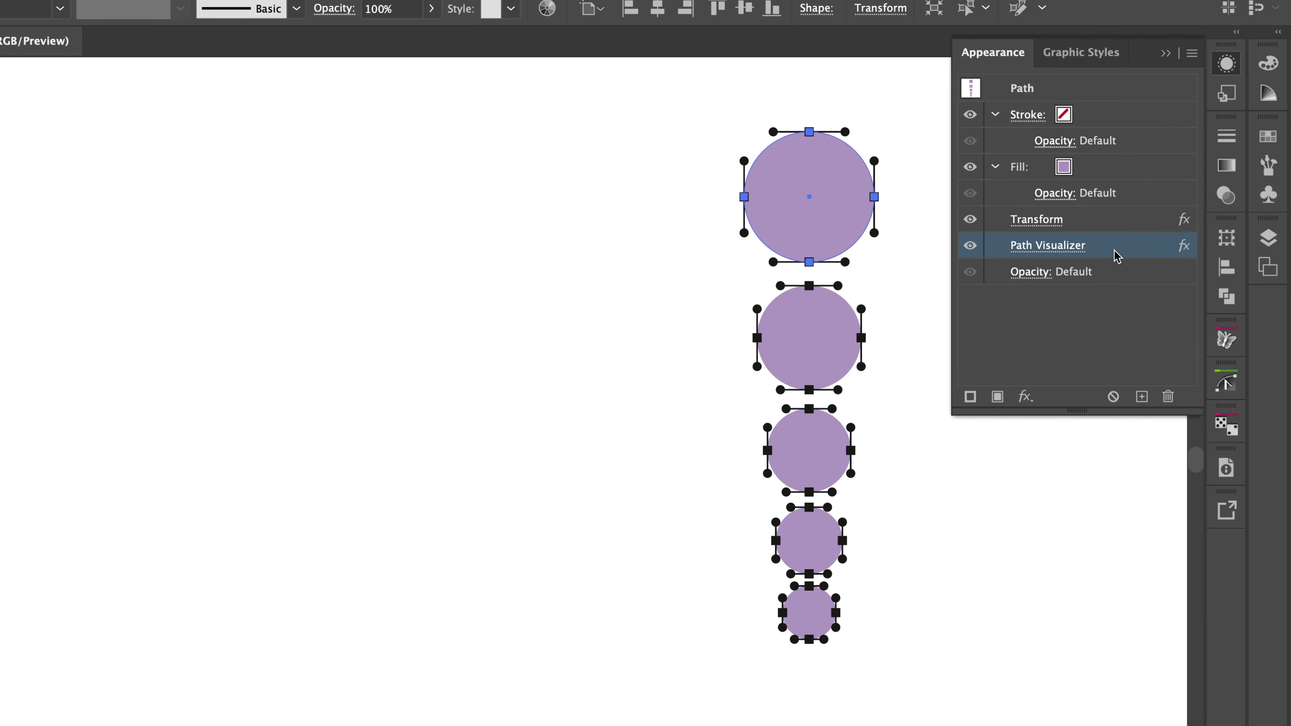
drag(1117, 255, 1093, 109)
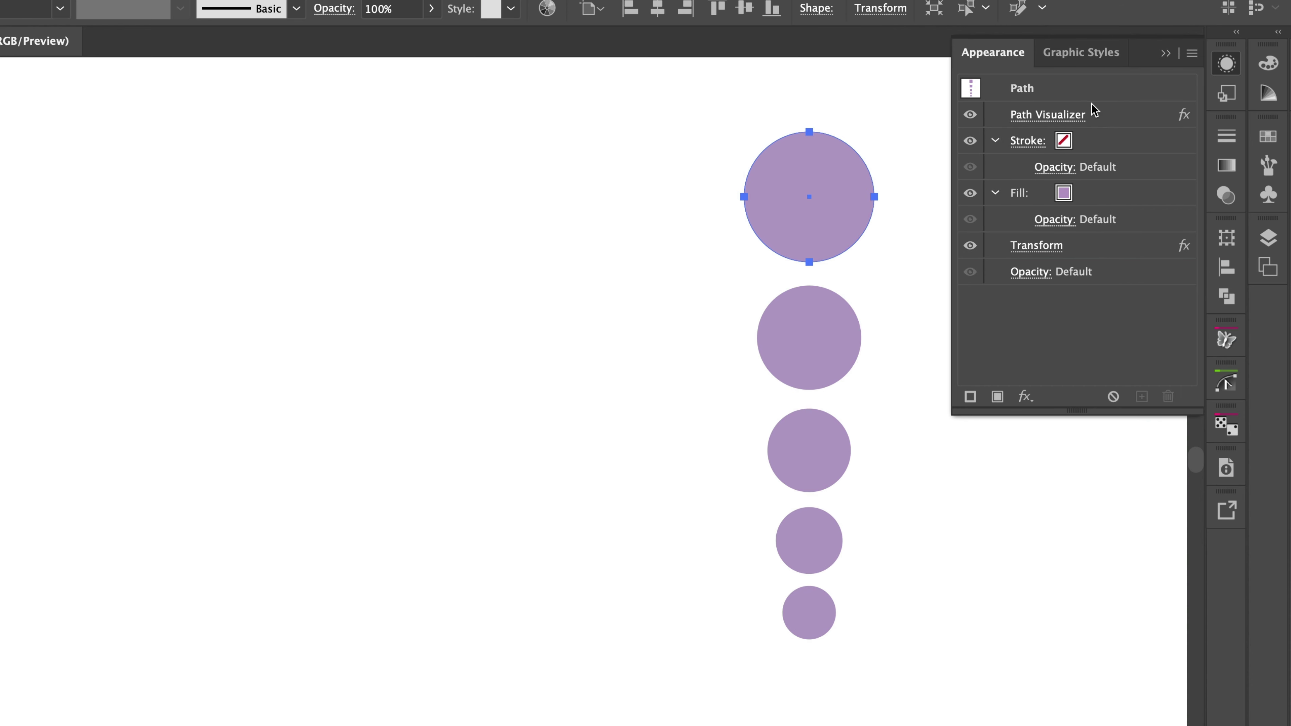
click(1078, 119)
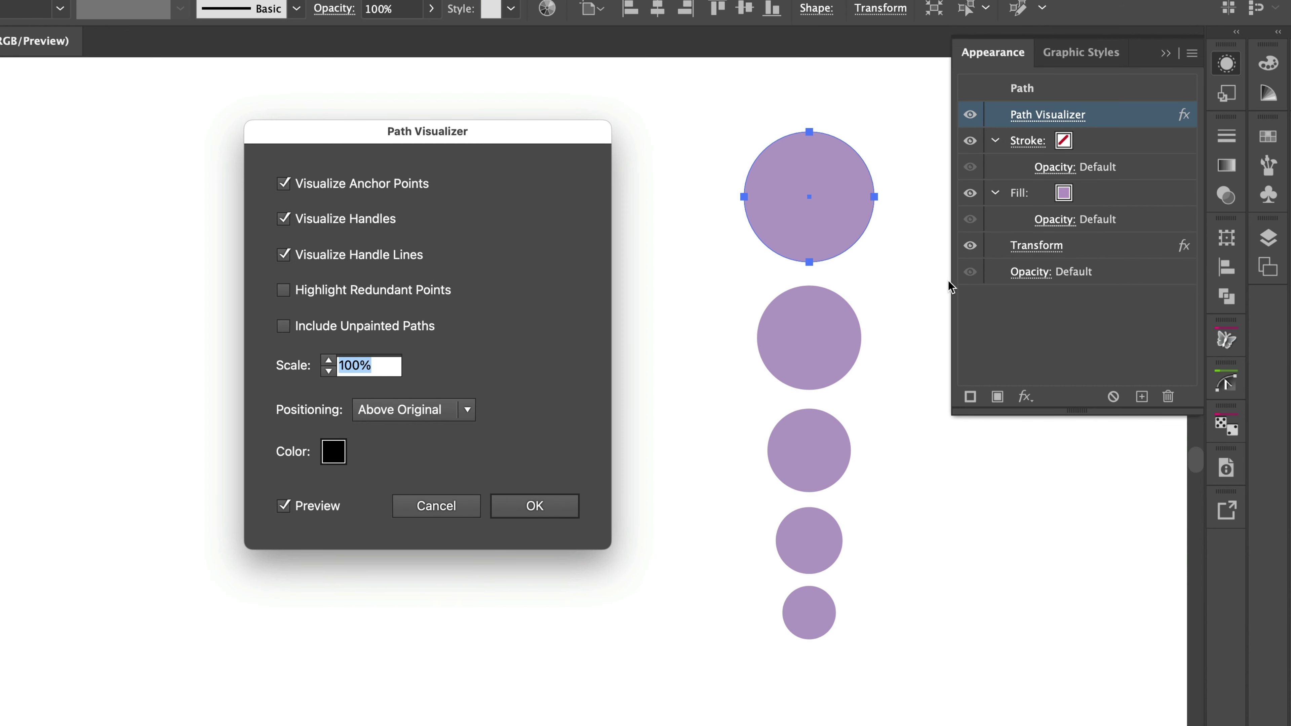
click(288, 328)
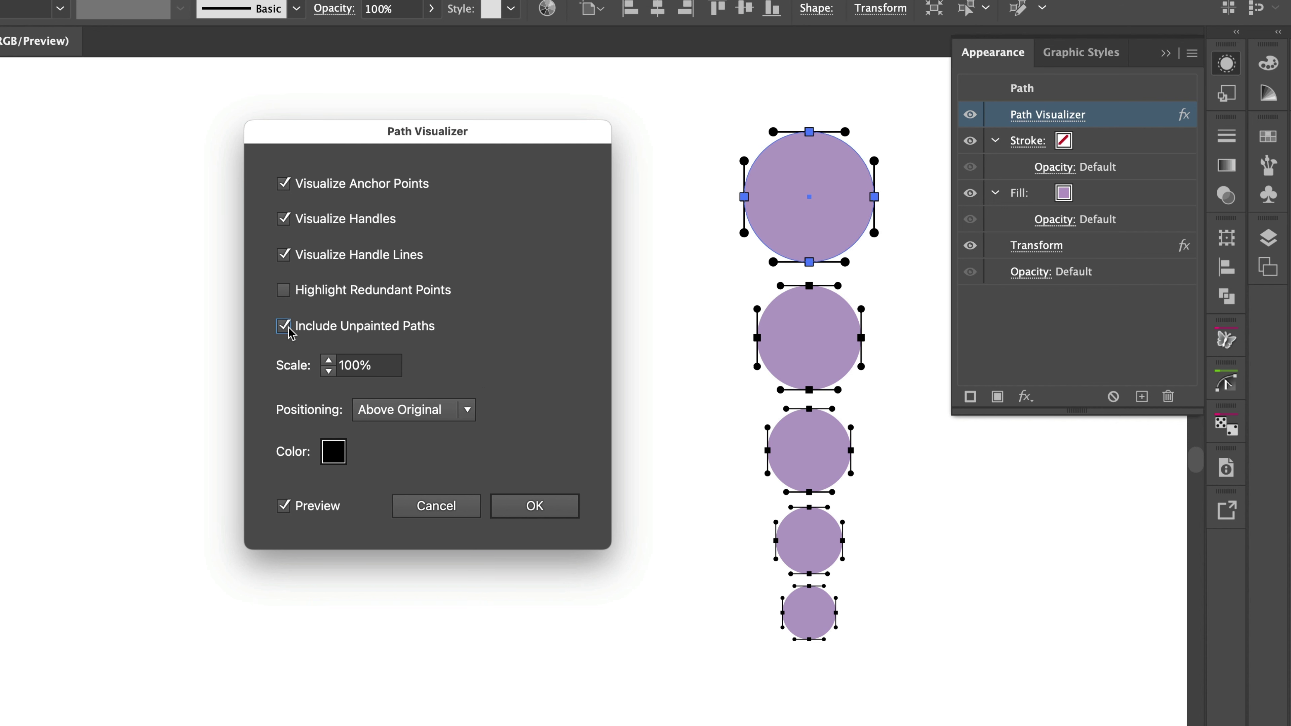
click(515, 510)
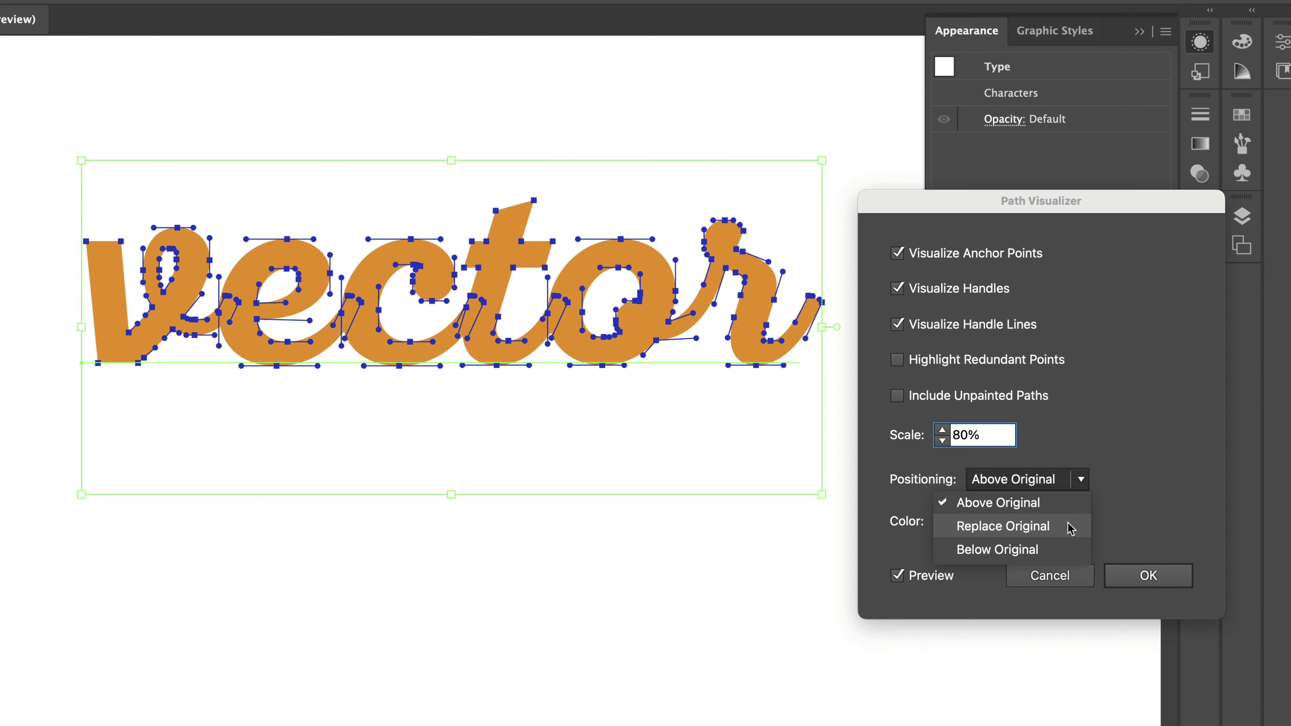
Try the Replace Original and Below Original positioning in the "vector" text's Path Visualizer effect, and return to Above Original.
click(1069, 526)
click(1082, 480)
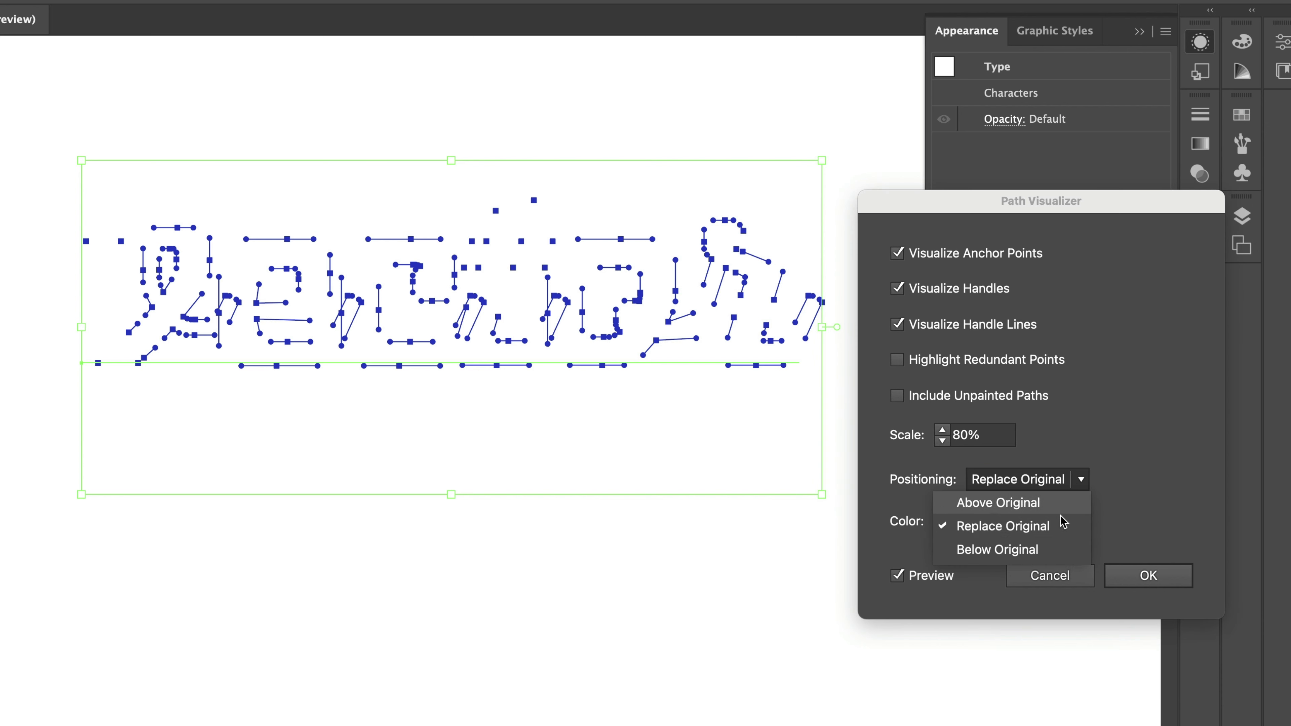
click(1050, 549)
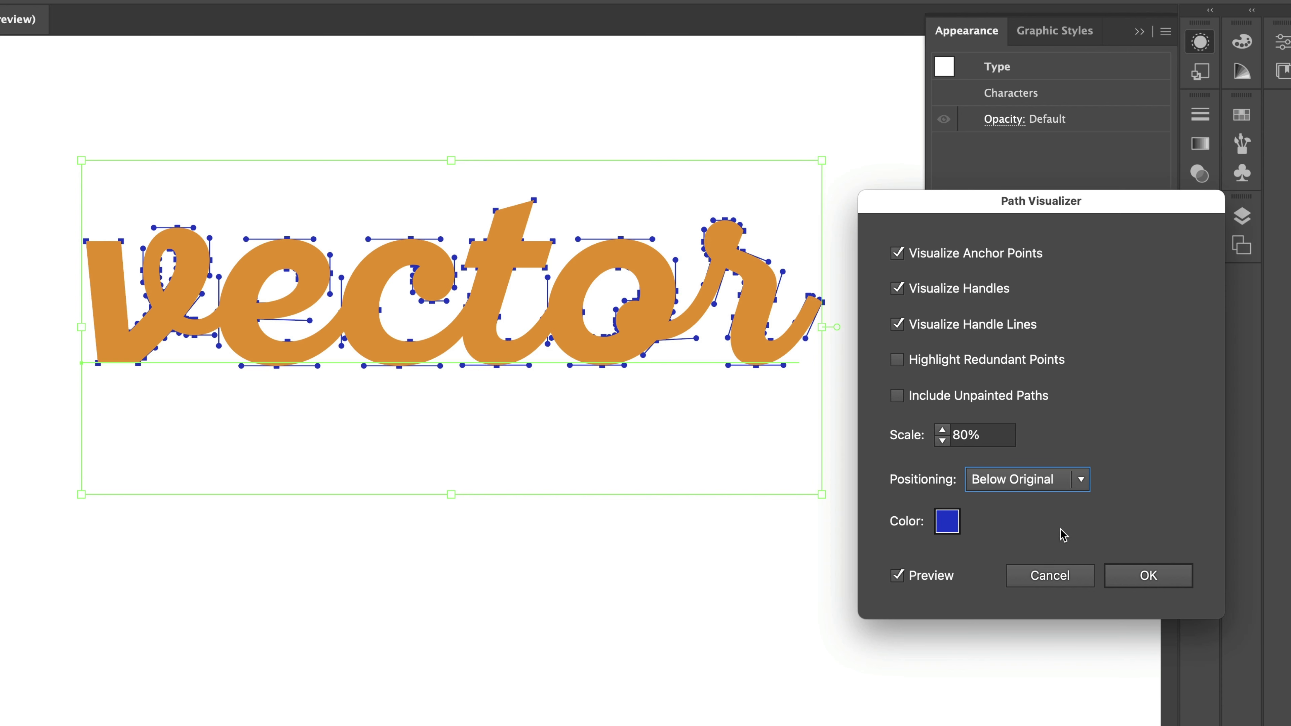
click(1080, 480)
click(1070, 506)
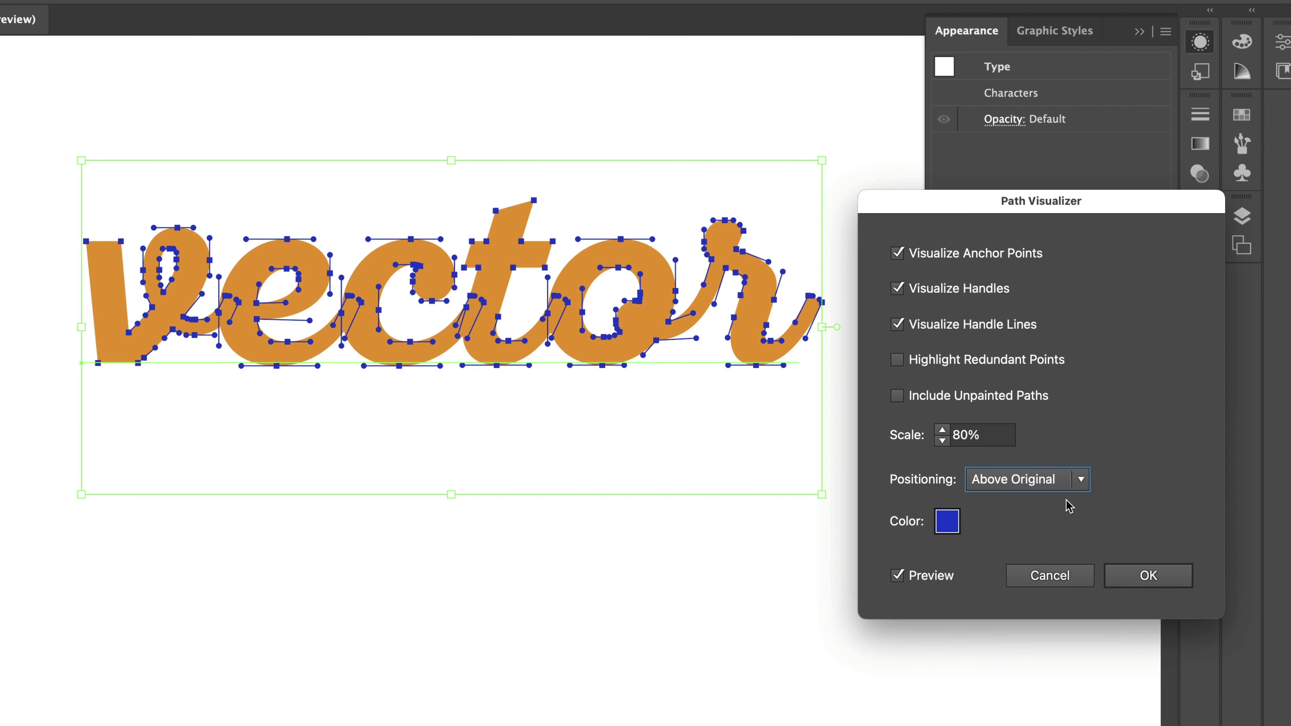